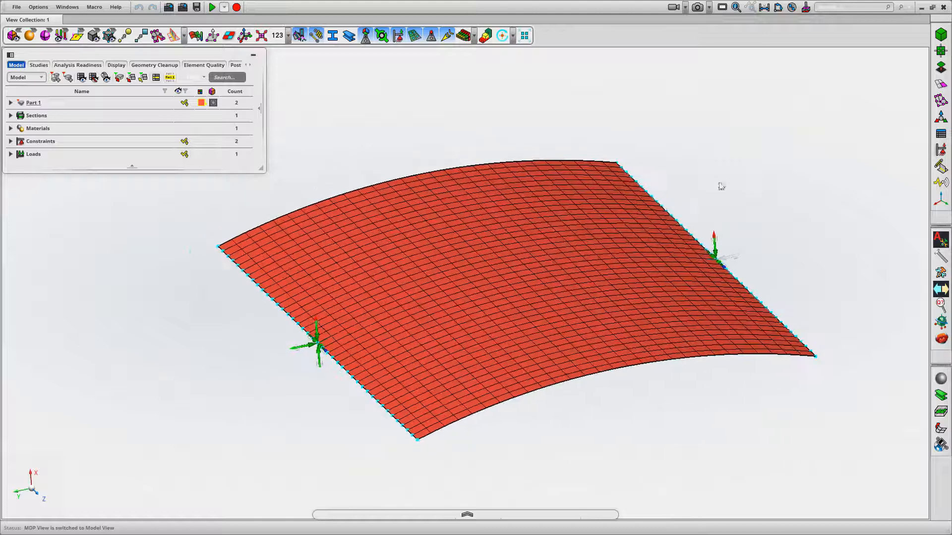
# Step: Examine the curved plate's mesh, edge constraints and applied load in the Z view and from several angles
pyautogui.scroll(1, 716, 192)
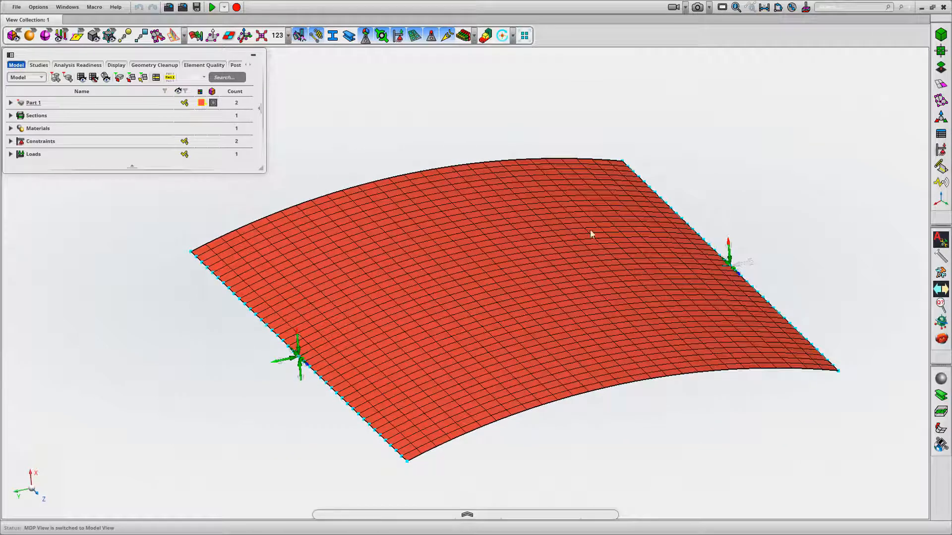
pyautogui.click(42, 499)
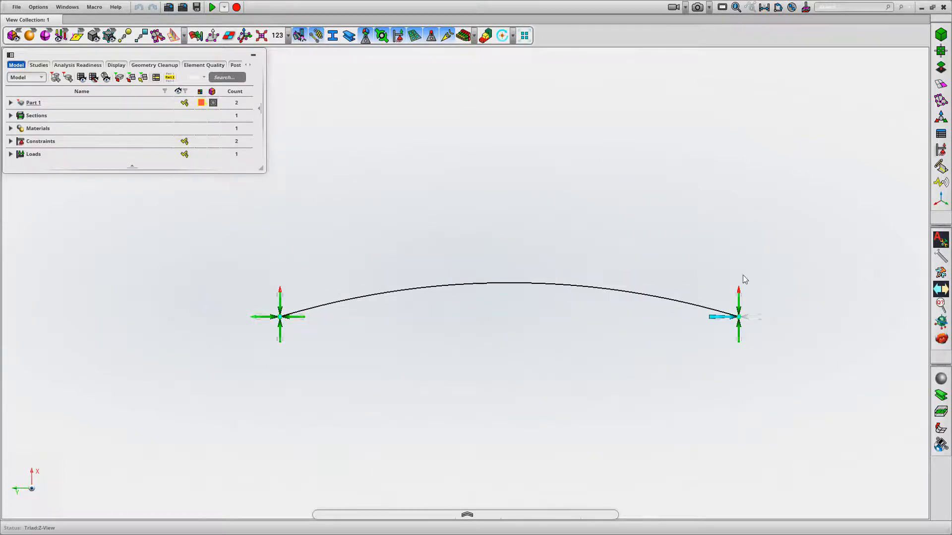
pyautogui.moveTo(579, 208); pyautogui.dragTo(536, 171, button='middle')
pyautogui.moveTo(537, 171); pyautogui.dragTo(433, 121, button='right')
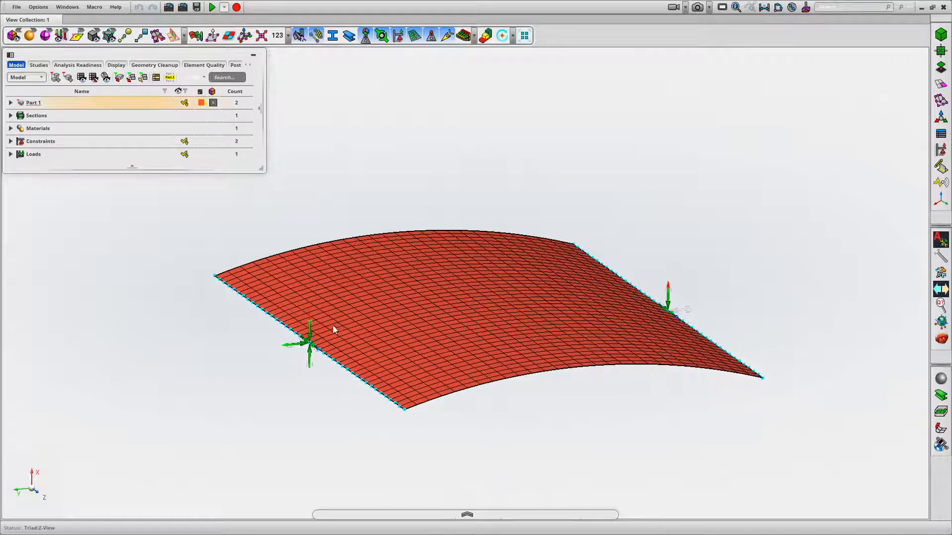
pyautogui.moveTo(778, 260); pyautogui.dragTo(696, 252, button='middle')
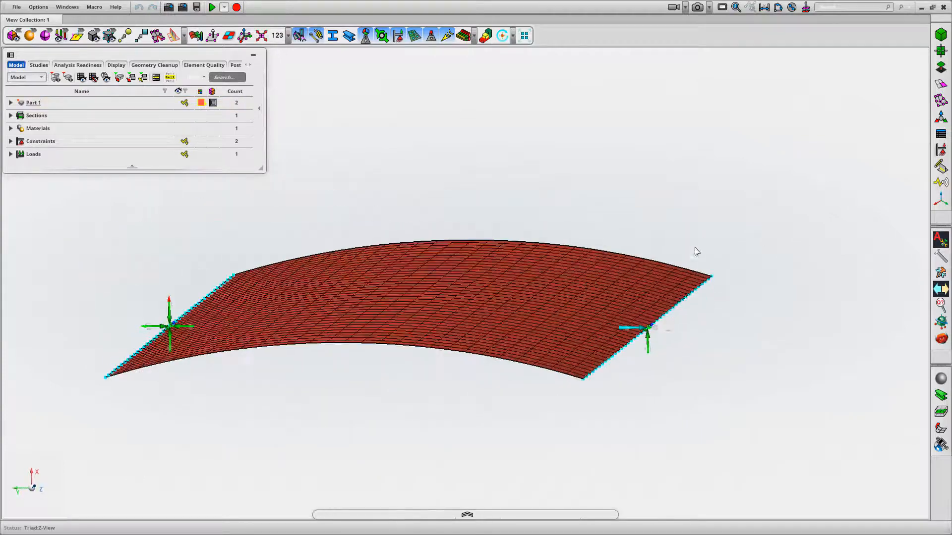
pyautogui.scroll(5, 691, 357)
pyautogui.moveTo(627, 309); pyautogui.dragTo(610, 279, button='middle')
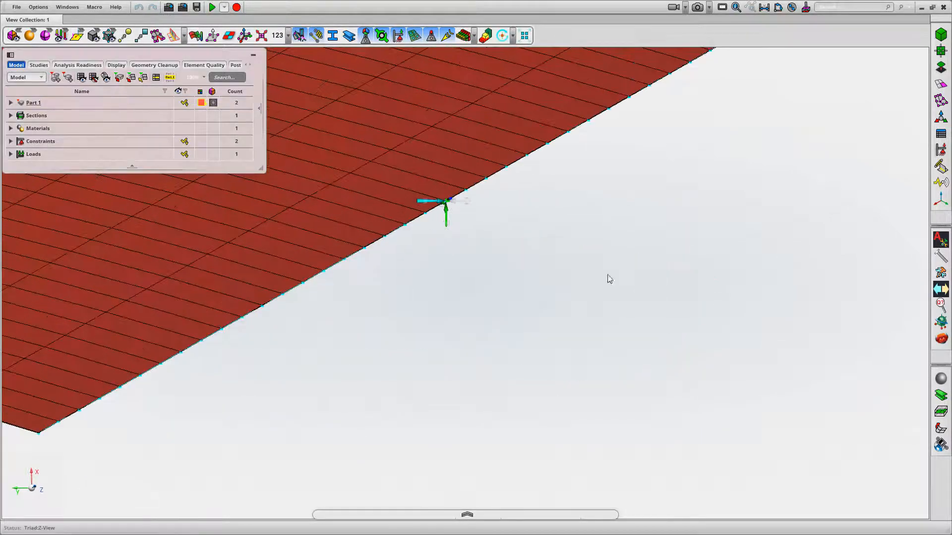
pyautogui.press('f')
pyautogui.moveTo(714, 217); pyautogui.dragTo(700, 156, button='middle')
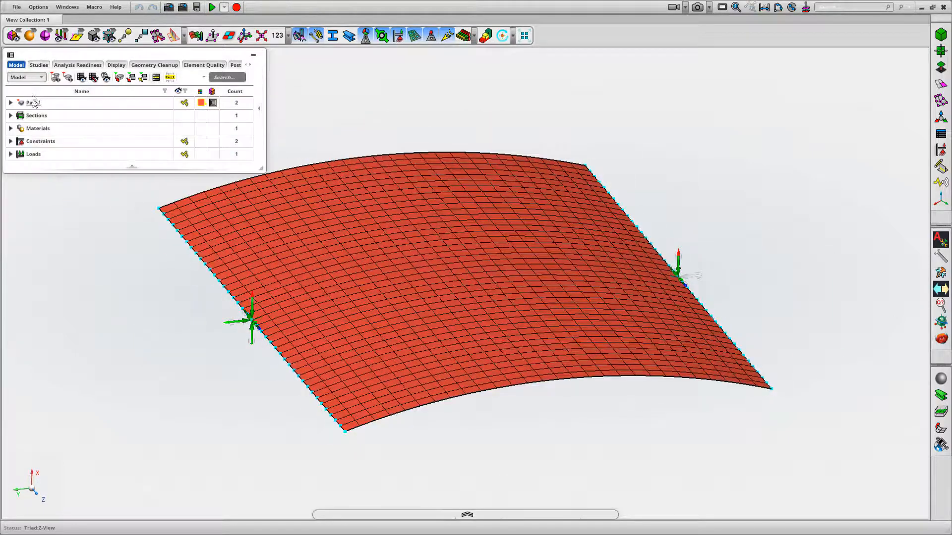
# Step: Place Part 1 in the analysis scene and run its static scenario
pyautogui.click(34, 102)
pyautogui.rightClick(36, 104)
pyautogui.click(75, 262)
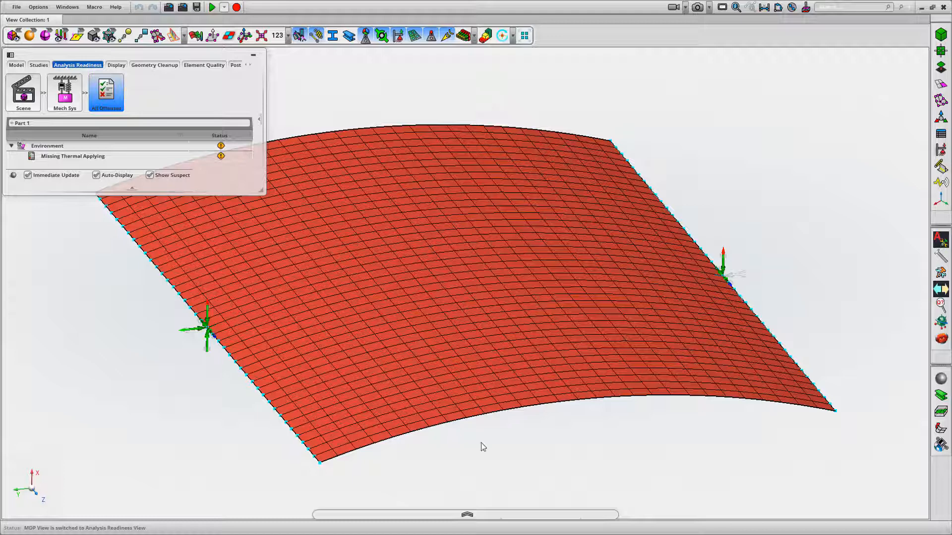
pyautogui.click(467, 513)
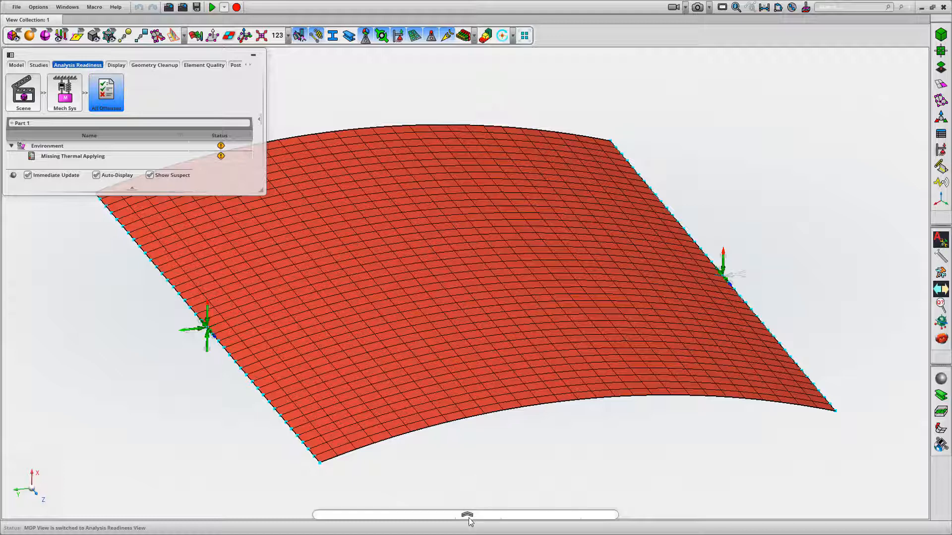
pyautogui.click(551, 500)
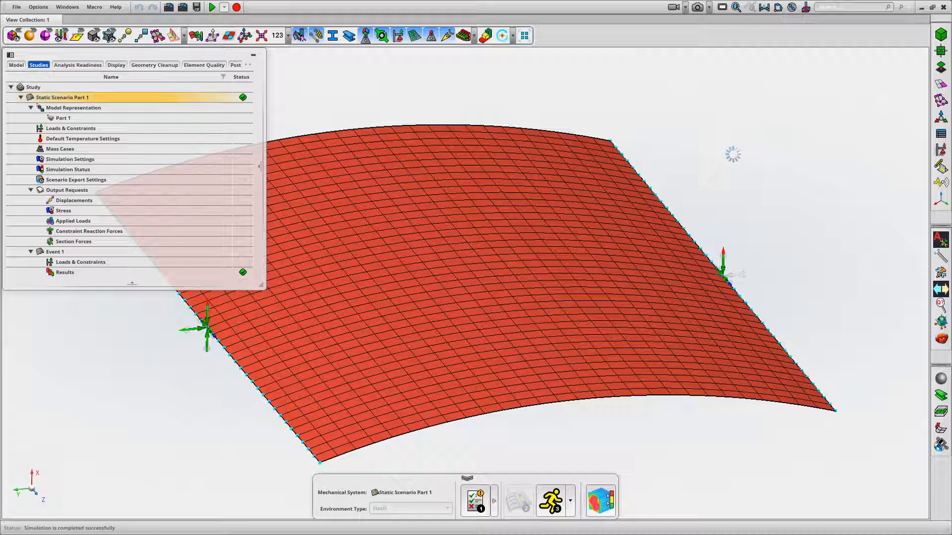
# Step: Open the static scenario's results and set the deformed shape plot to True Scaling
pyautogui.click(601, 500)
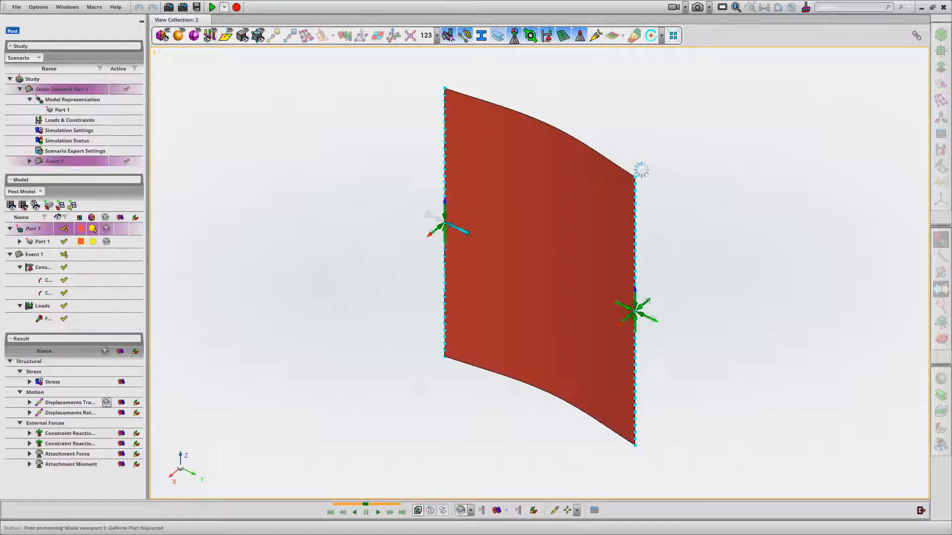
pyautogui.click(470, 512)
pyautogui.click(494, 444)
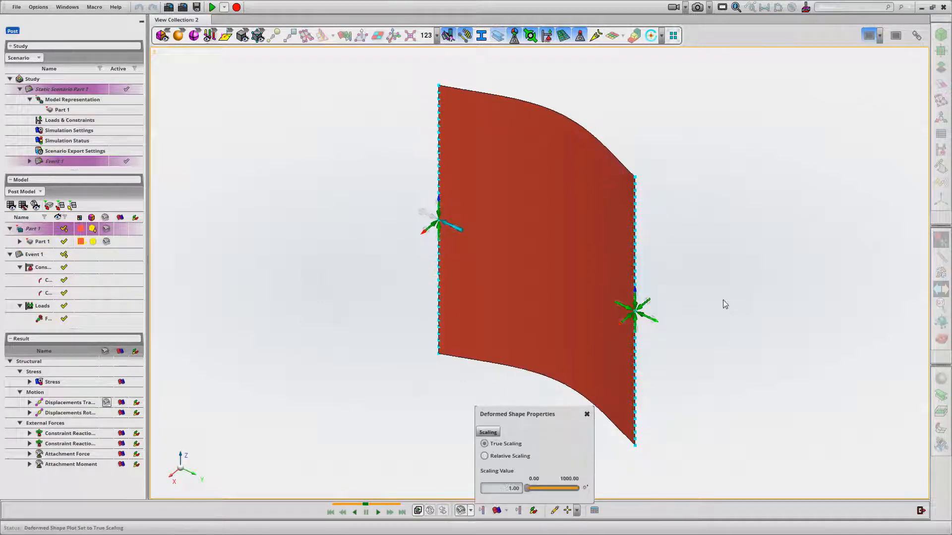
# Step: Compare the undeformed and deformed plate in the Z view, and play the deformation animation from an angled view
pyautogui.click(189, 456)
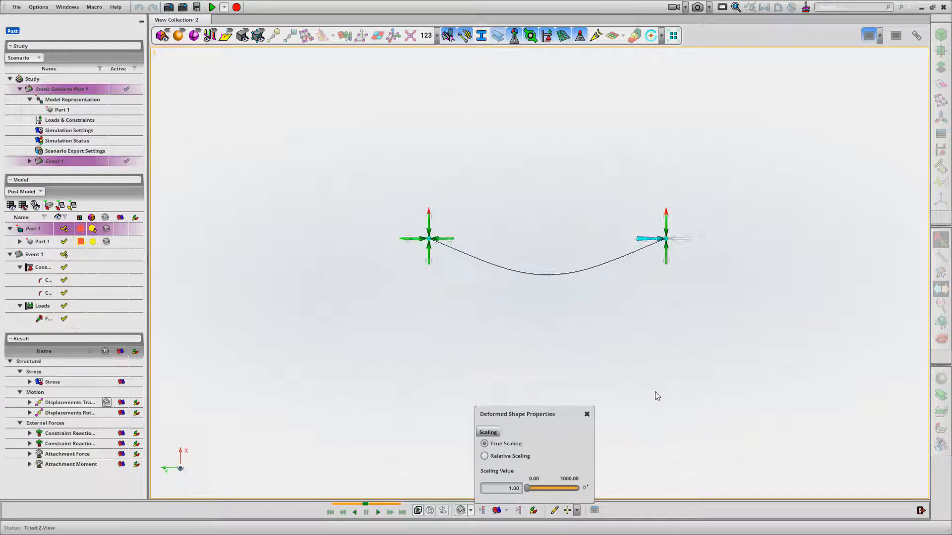
pyautogui.click(461, 512)
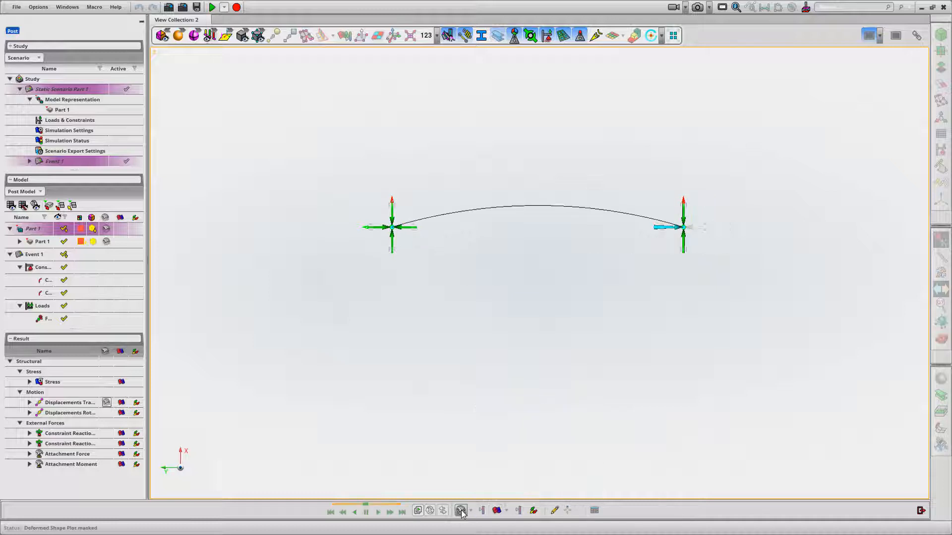
pyautogui.click(461, 511)
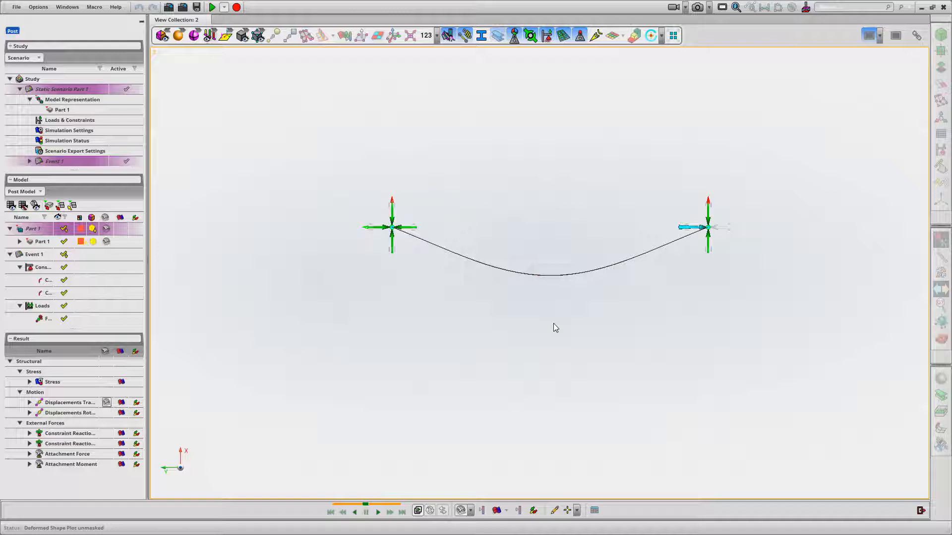
pyautogui.moveTo(556, 327); pyautogui.dragTo(501, 386, button='middle')
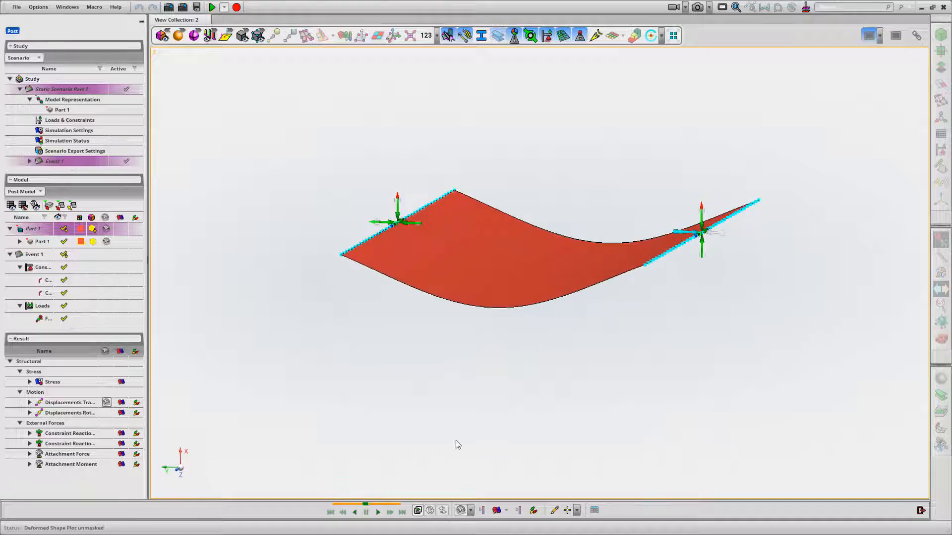
pyautogui.click(378, 512)
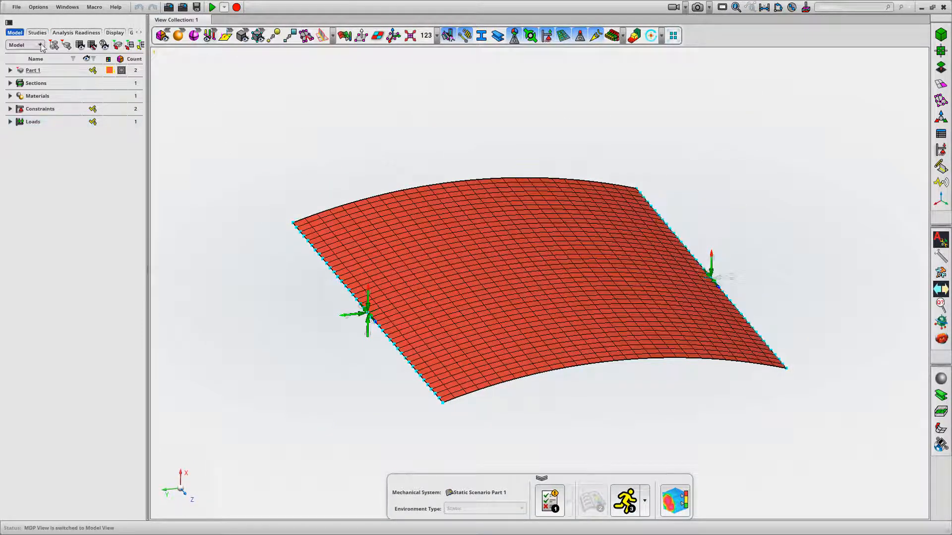
# Step: Place Part 1 in the analysis scene again and collapse the existing static scenario in the study tree
pyautogui.rightClick(31, 73)
pyautogui.click(64, 229)
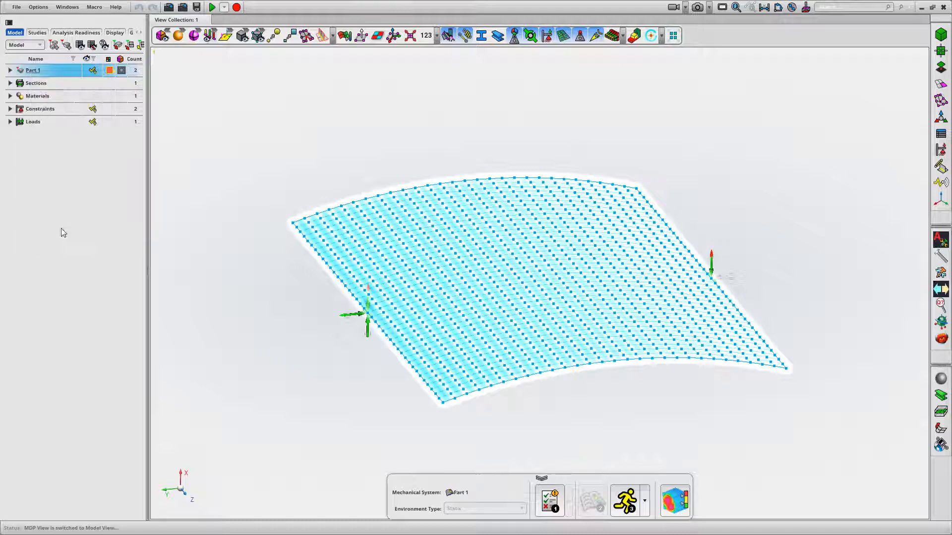
pyautogui.click(38, 33)
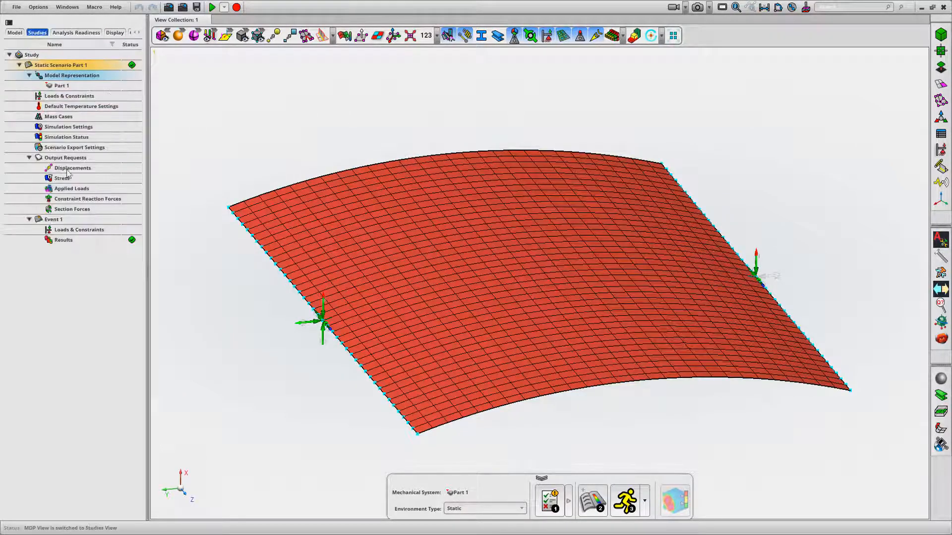
pyautogui.click(19, 65)
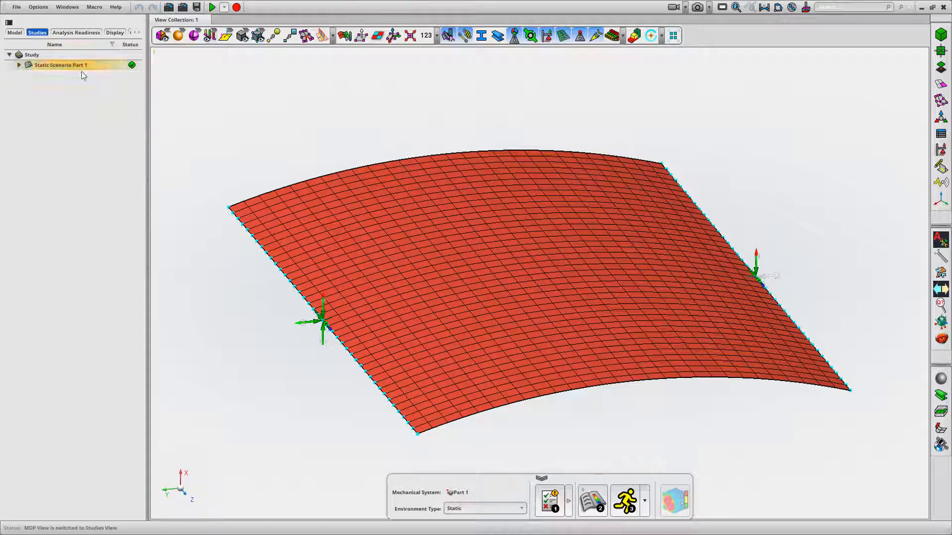
# Step: Create a second static scenario for Part 1 and collapse its entry in the study tree
pyautogui.click(14, 33)
pyautogui.click(32, 70)
pyautogui.rightClick(36, 72)
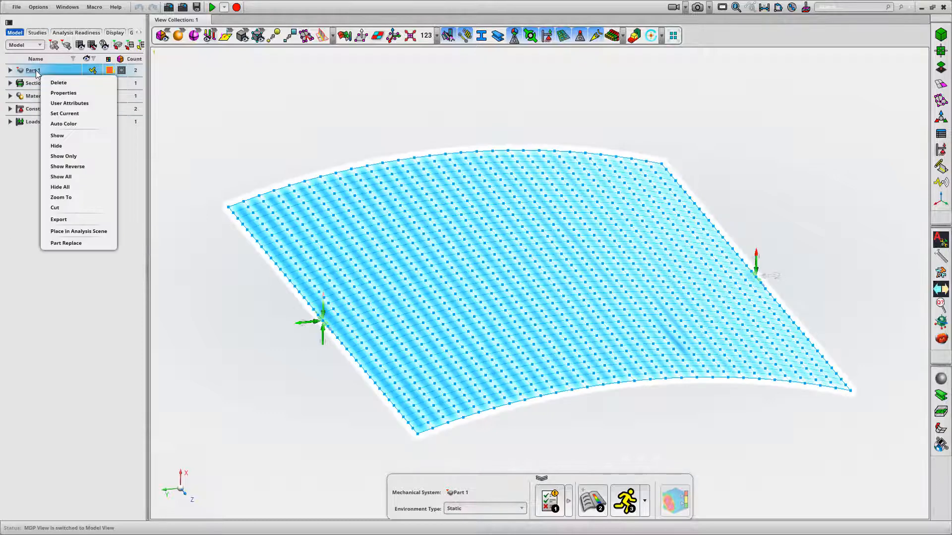
pyautogui.click(236, 131)
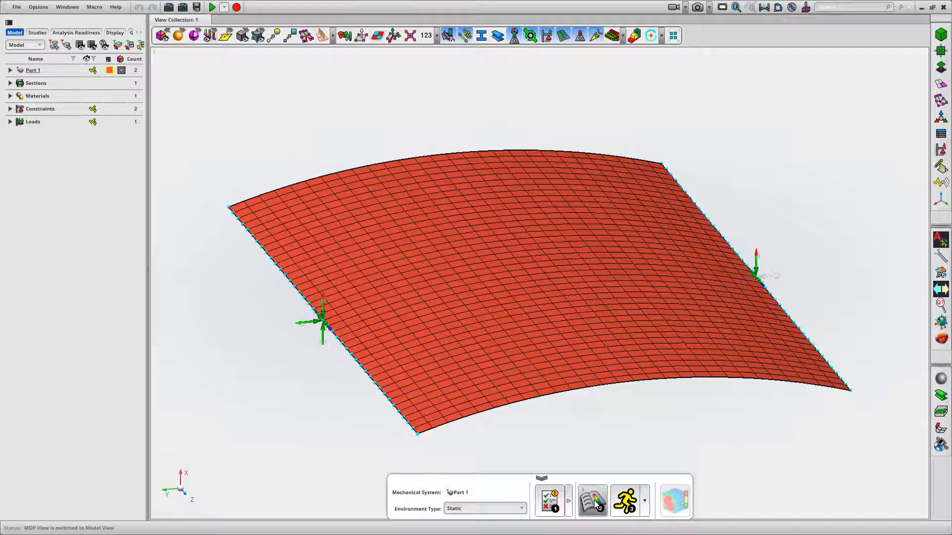
pyautogui.click(625, 501)
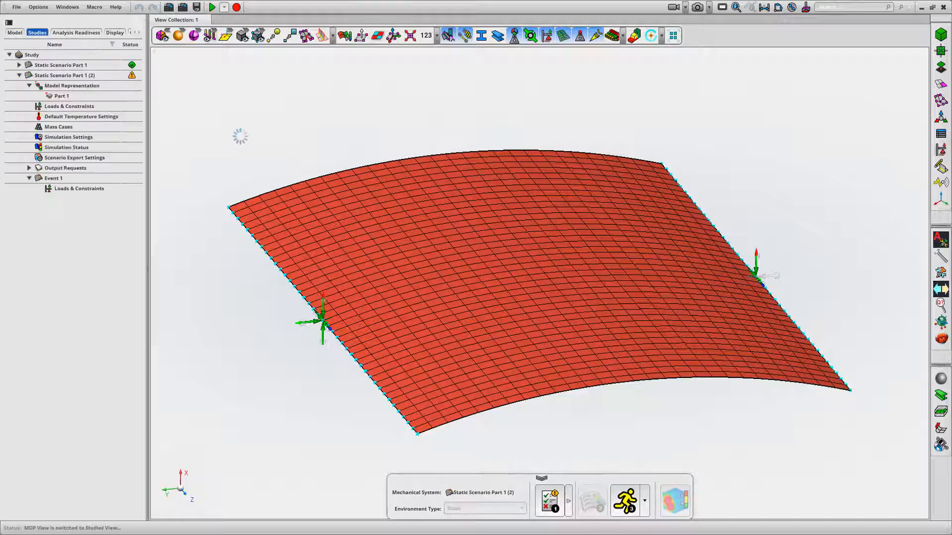
pyautogui.click(19, 75)
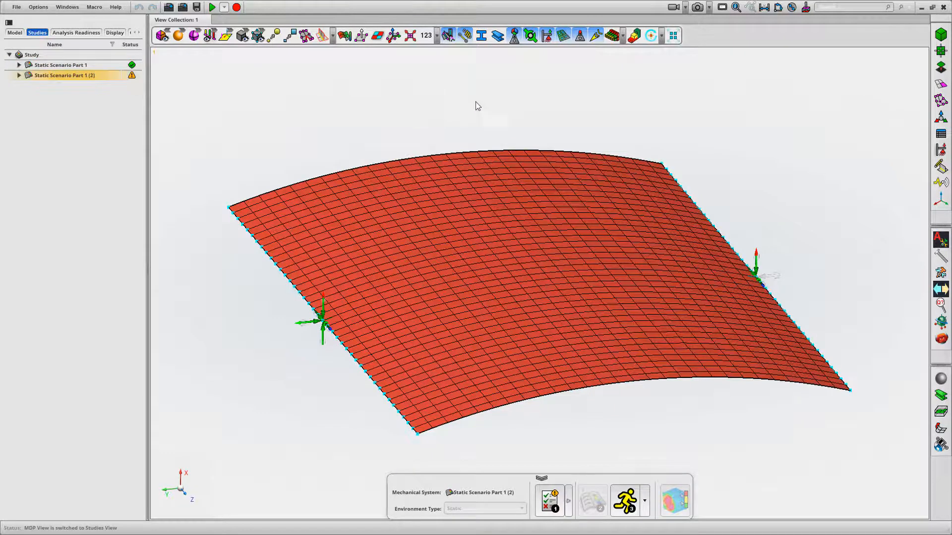
# Step: Open Export Utils for a Nastran SOL400 export of Static Scenario Part 1 (2) and set the output file name to LGDISP
pyautogui.scroll(-1, 606, 102)
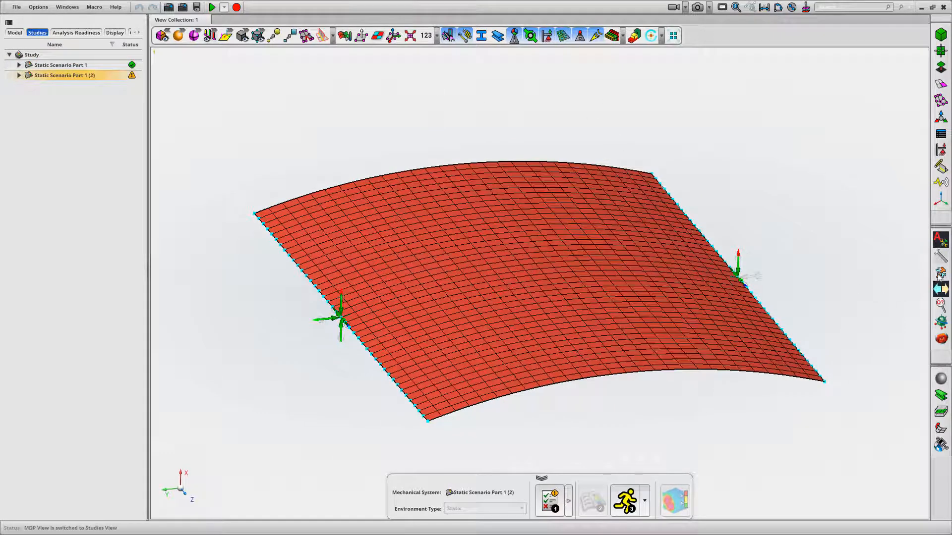
pyautogui.click(941, 293)
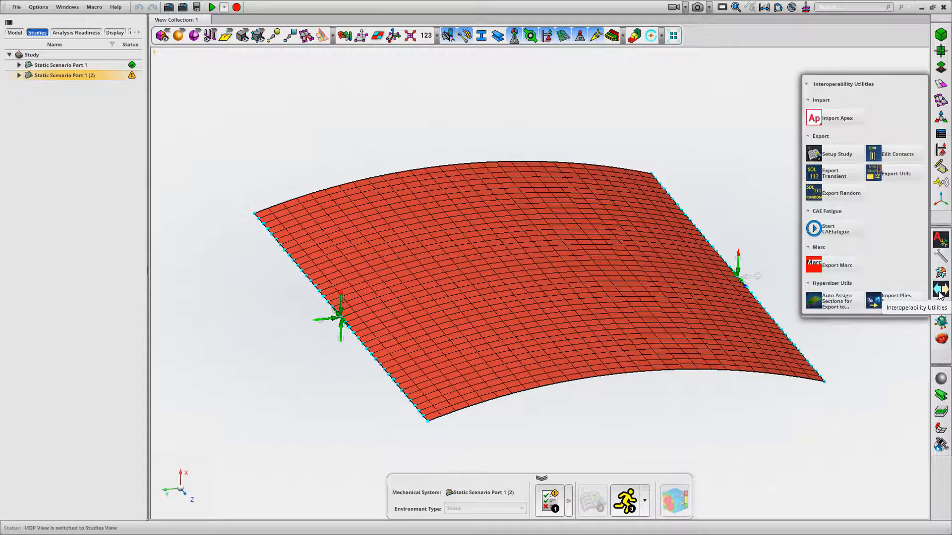
pyautogui.click(895, 177)
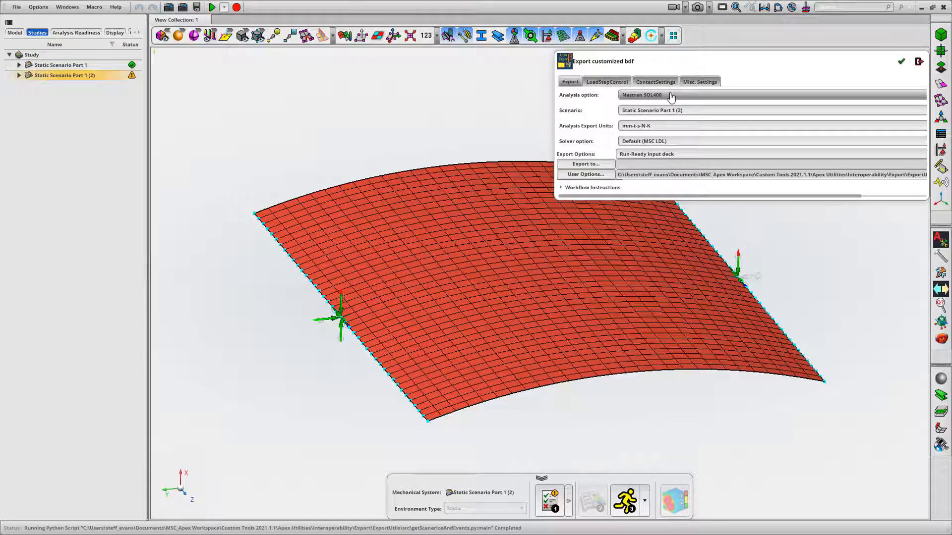
pyautogui.click(586, 164)
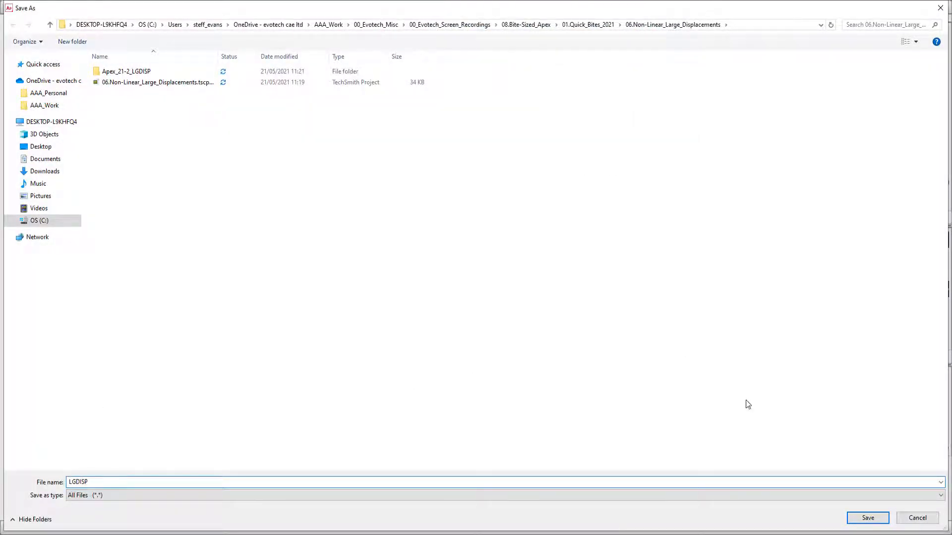
pyautogui.click(867, 517)
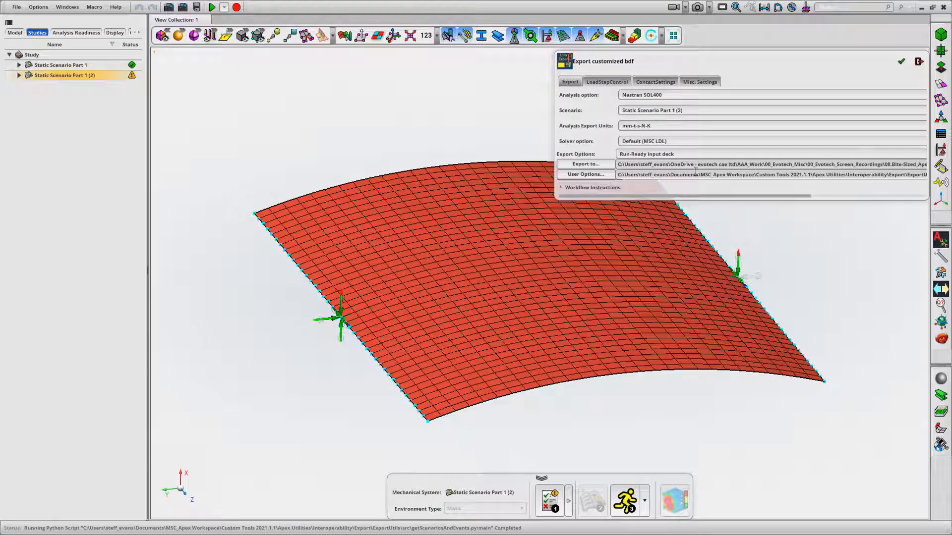
# Step: Enable Large Displacements for the export and write out the customized bdf file
pyautogui.click(695, 82)
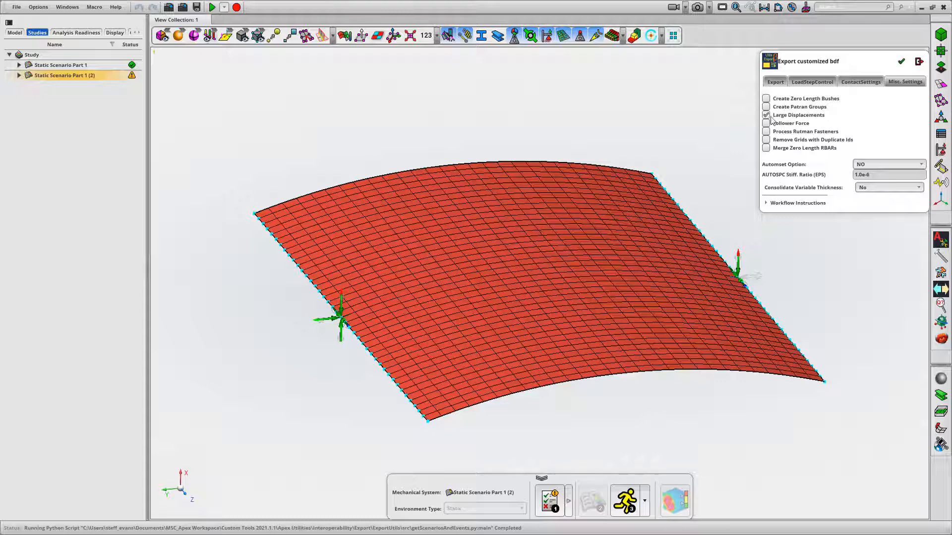
pyautogui.click(902, 61)
pyautogui.click(514, 293)
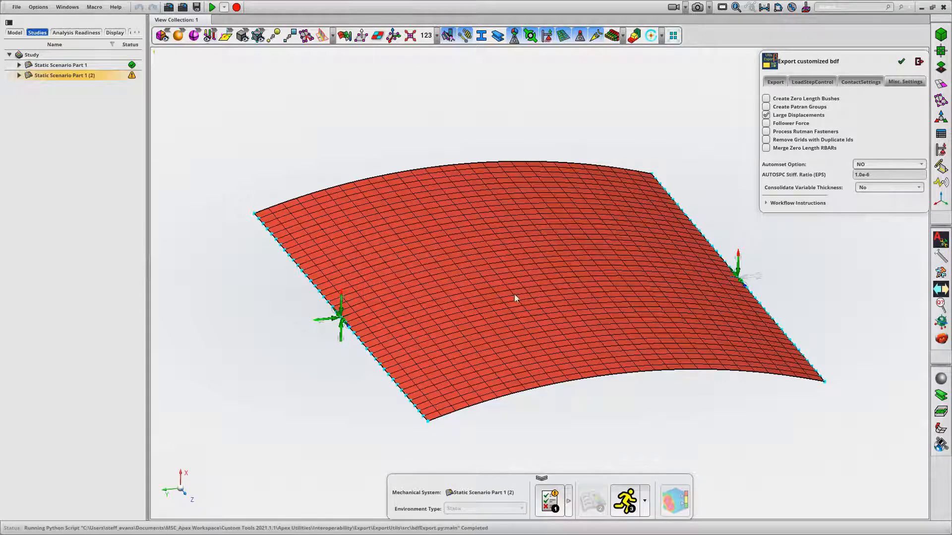
# Step: Switch to File Explorer and delete orig_LGDISP.bdf from the 06.Non-Linear_Large_Displacements folder
pyautogui.click(62, 534)
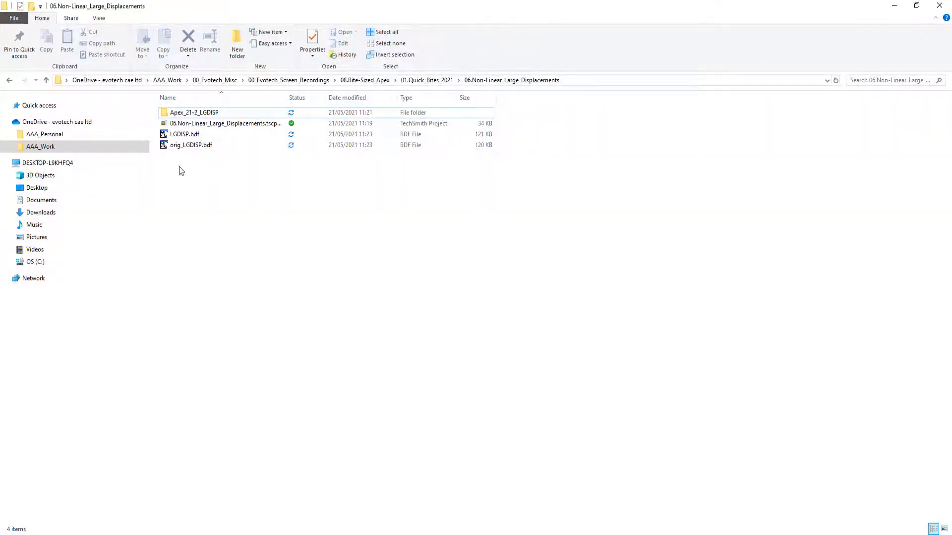
pyautogui.click(181, 145)
pyautogui.rightClick(177, 145)
pyautogui.click(211, 402)
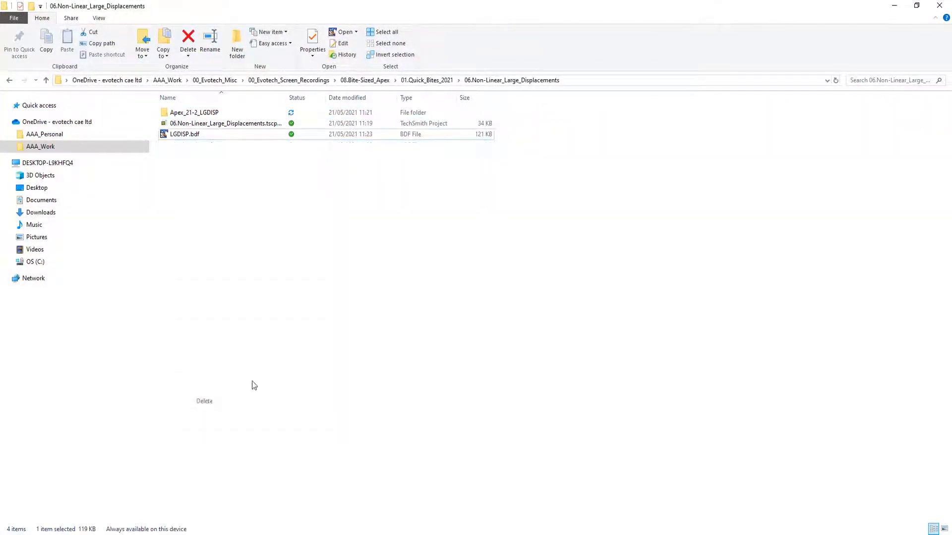
# Step: Open LGDISP.bdf in TextPad and examine the solution type, the LGDISP parameter and the NLSTEP load step cards
pyautogui.doubleClick(192, 134)
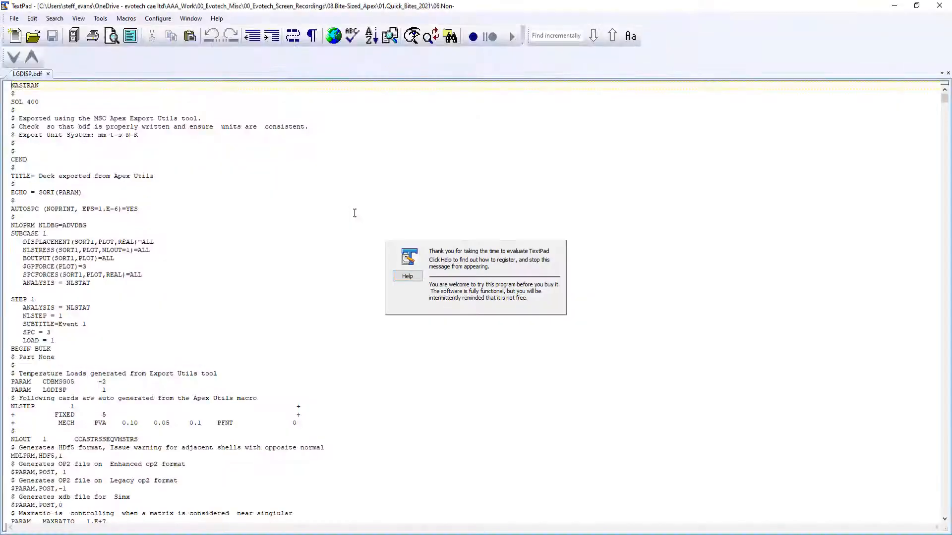
pyautogui.moveTo(42, 100); pyautogui.dragTo(12, 105)
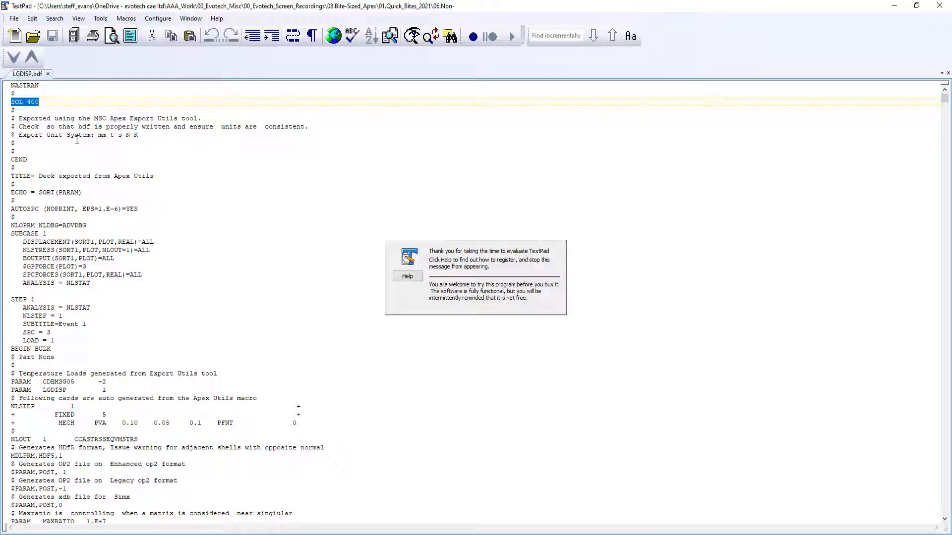
pyautogui.click(150, 328)
pyautogui.moveTo(108, 390); pyautogui.dragTo(308, 425)
pyautogui.click(119, 385)
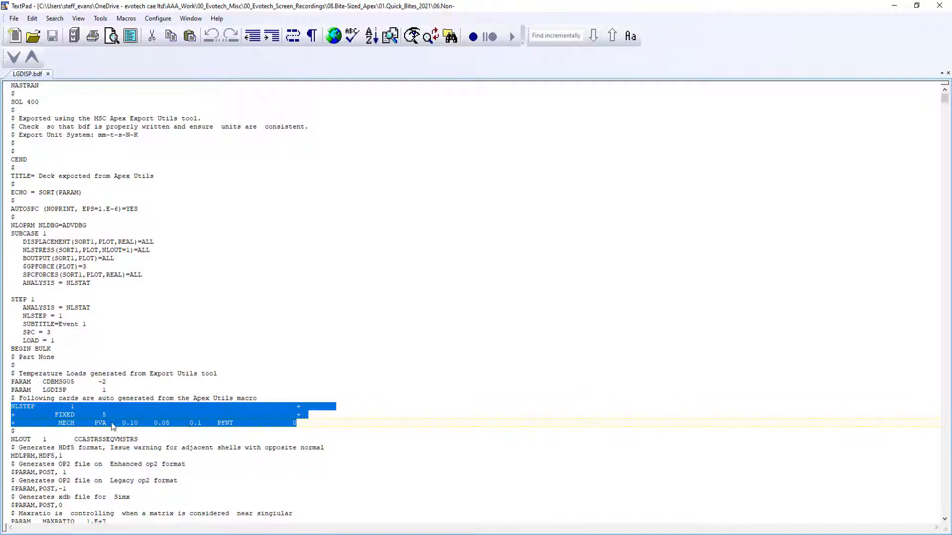
# Step: Close the LGDISP.bdf deck, dismiss the PowerPoint start window and minimize MSC Apex to reach the desktop
pyautogui.click(362, 331)
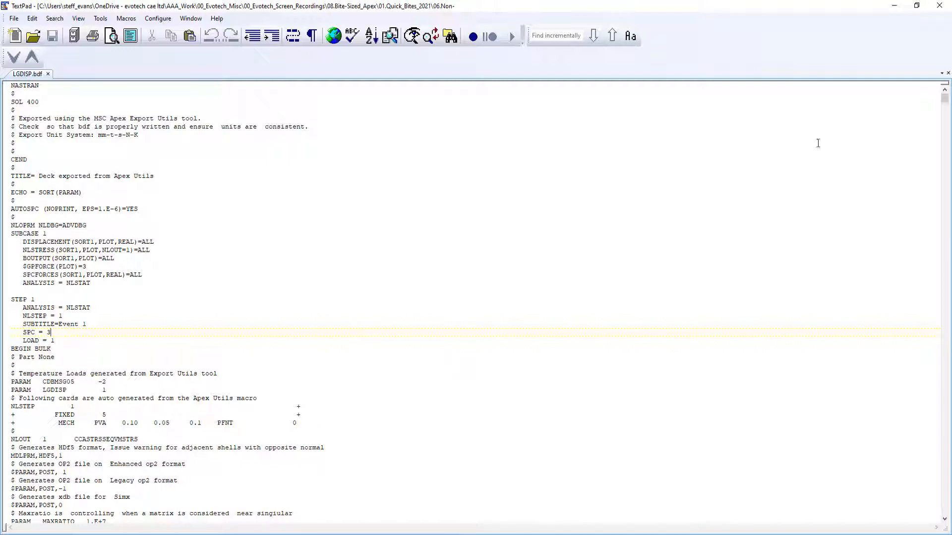
pyautogui.click(938, 9)
pyautogui.click(938, 9)
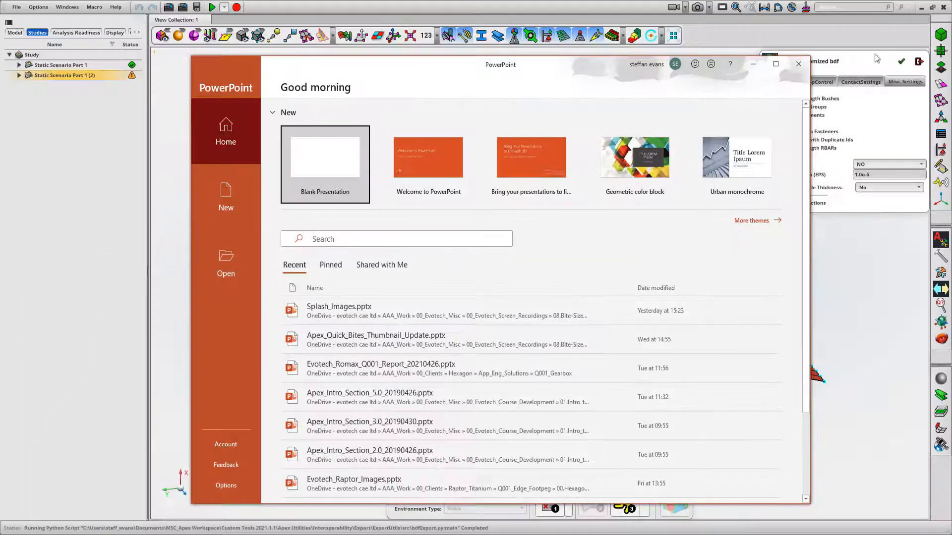
pyautogui.click(796, 66)
pyautogui.click(921, 8)
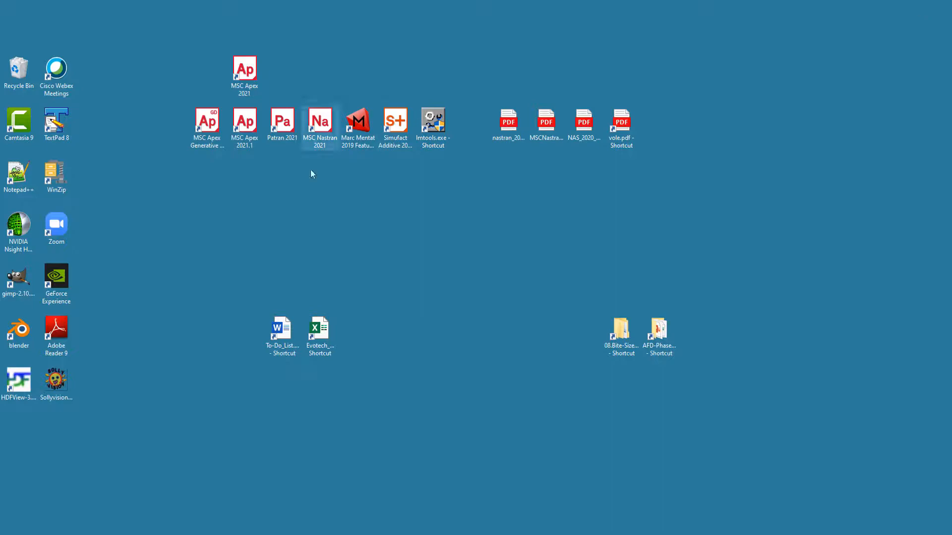
# Step: Launch MSC Nastran 2021 from the desktop and run the analysis with LGDISP.bdf as the input file
pyautogui.doubleClick(325, 121)
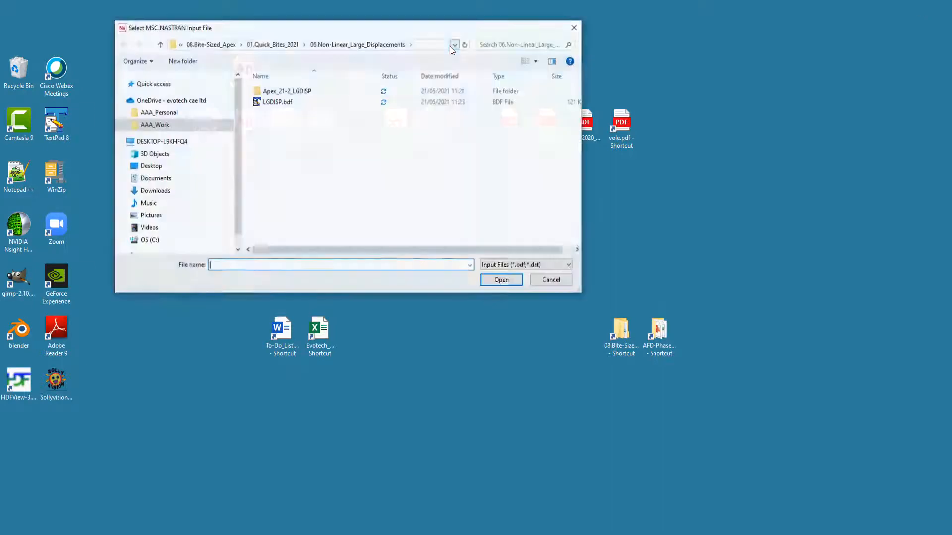
pyautogui.click(277, 102)
pyautogui.doubleClick(277, 102)
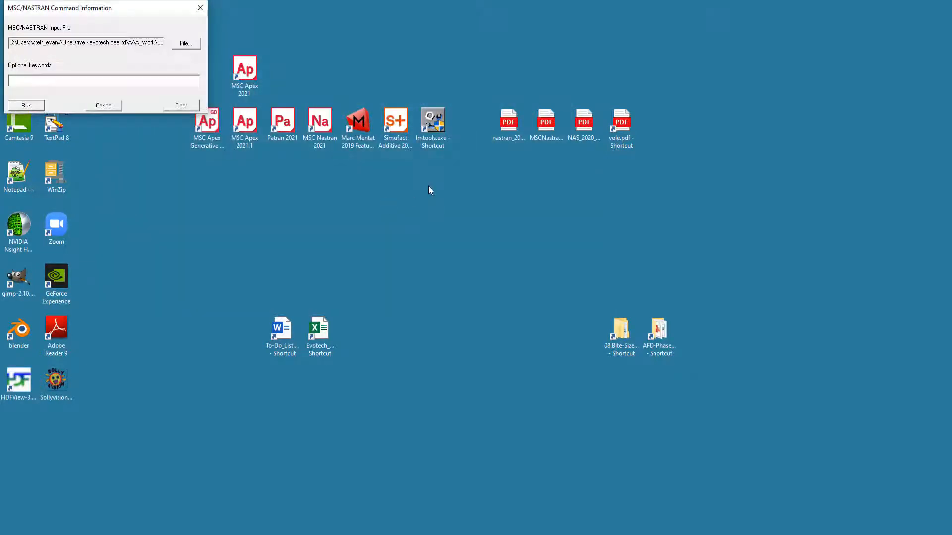
pyautogui.click(26, 105)
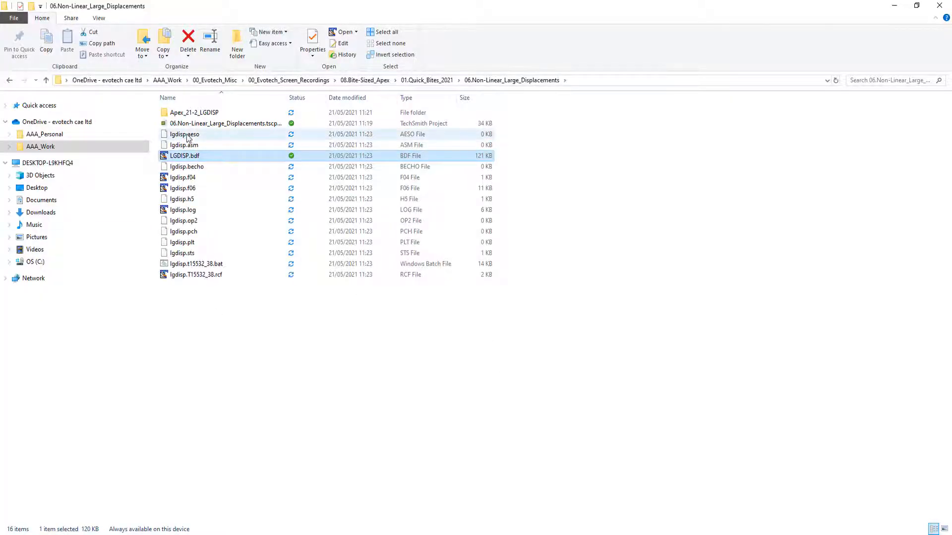
# Step: Open lgdisp.sts from the results folder in TextPad and examine its load increments, total job time and exit number
pyautogui.rightClick(179, 188)
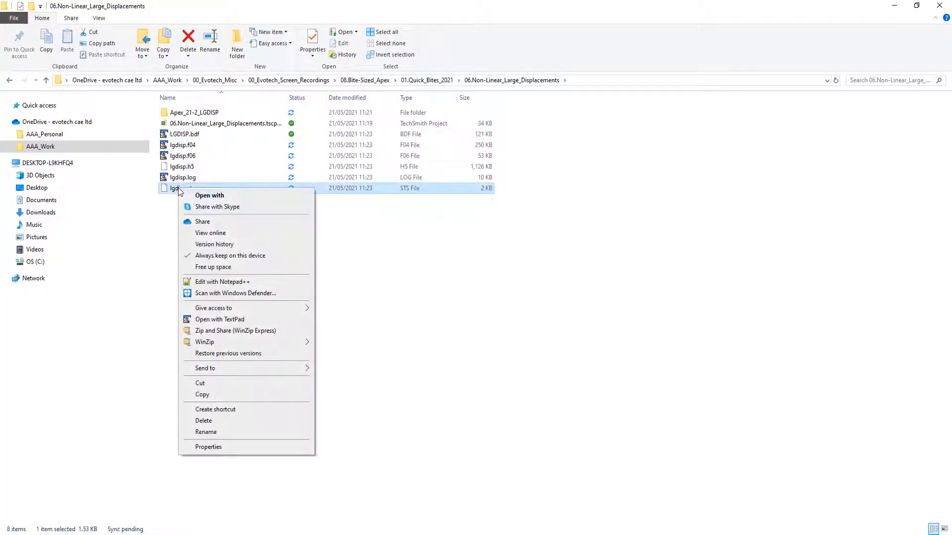
pyautogui.click(216, 320)
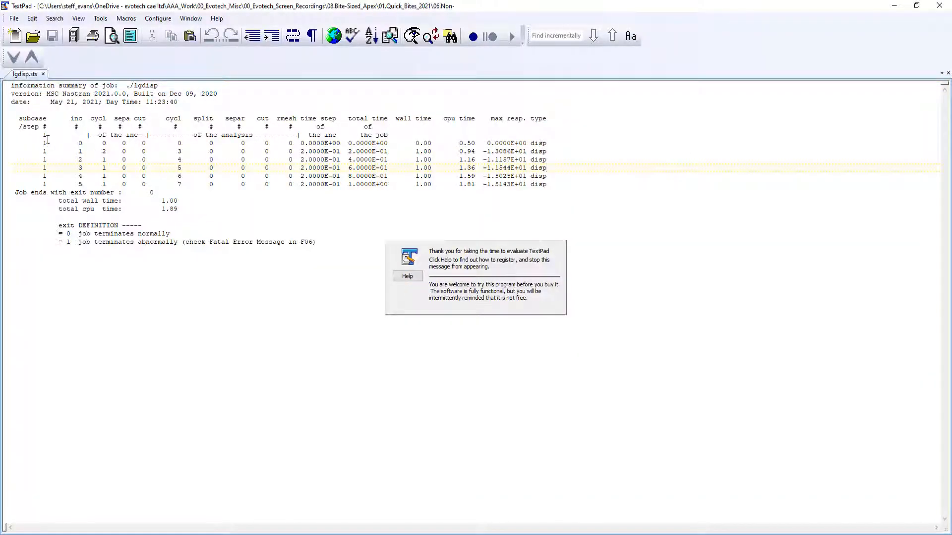
pyautogui.moveTo(44, 142); pyautogui.dragTo(552, 184)
pyautogui.click(539, 209)
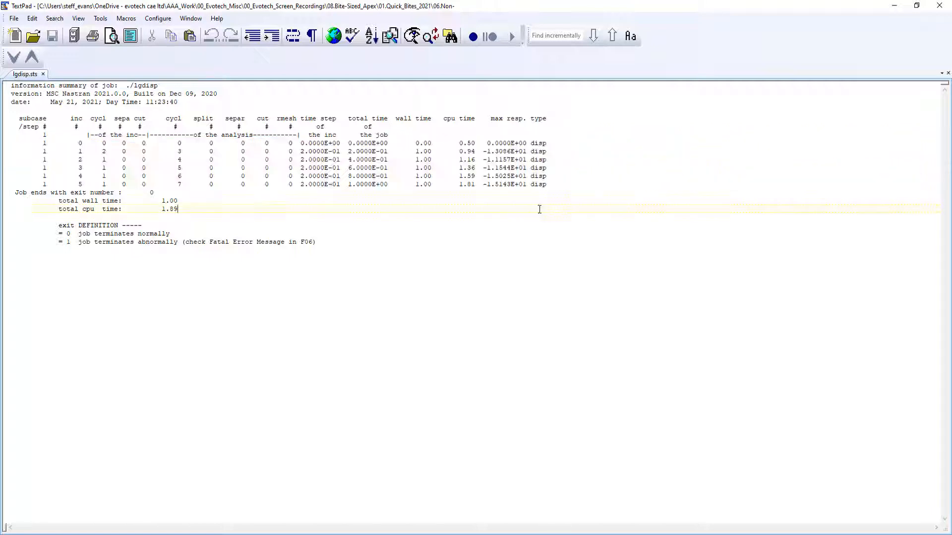
pyautogui.moveTo(348, 185); pyautogui.dragTo(386, 184)
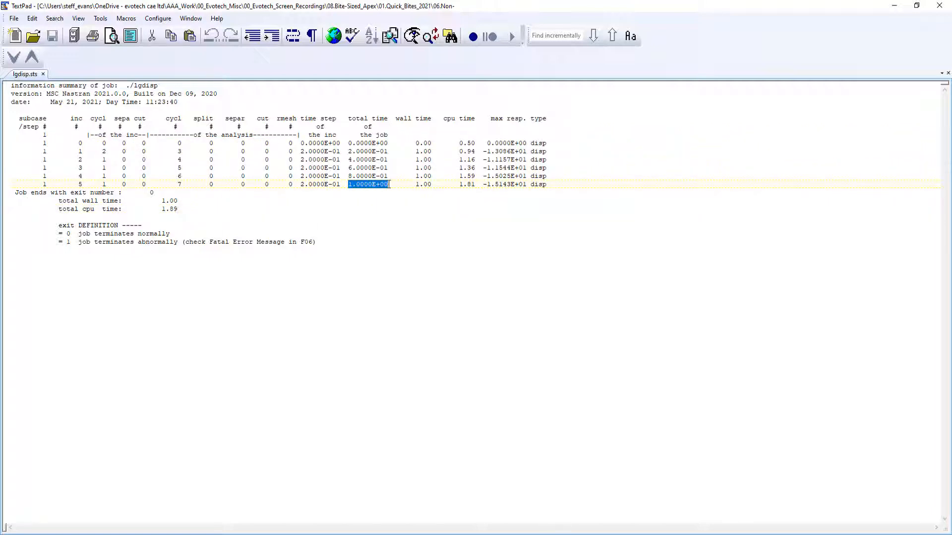
pyautogui.click(308, 225)
pyautogui.moveTo(16, 192); pyautogui.dragTo(156, 191)
pyautogui.moveTo(175, 235); pyautogui.dragTo(78, 235)
pyautogui.click(241, 266)
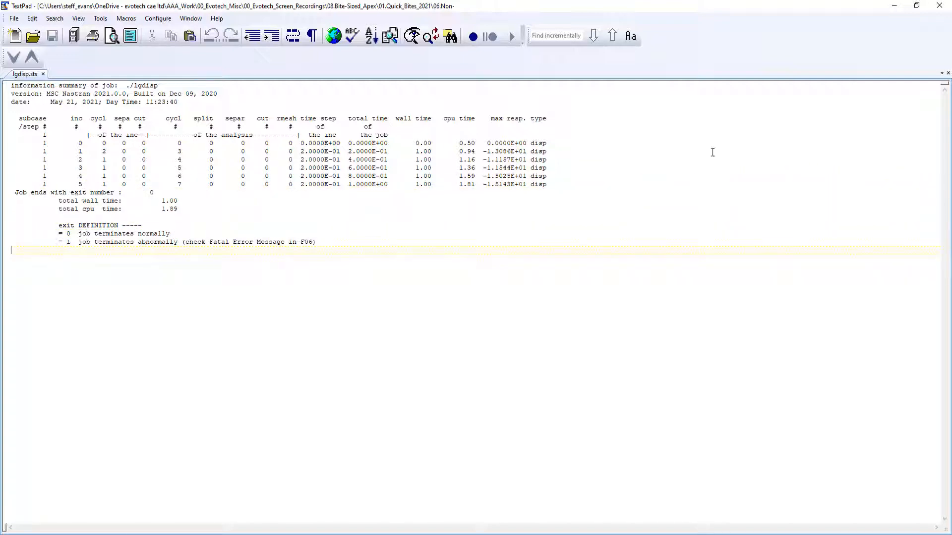
pyautogui.click(940, 5)
# Step: Switch to MSC Apex and import the Nastran results from lgdisp.h5 into Static Scenario Part 1 (2), replacing the current scenario
pyautogui.hotkey('alt', 'Tab')
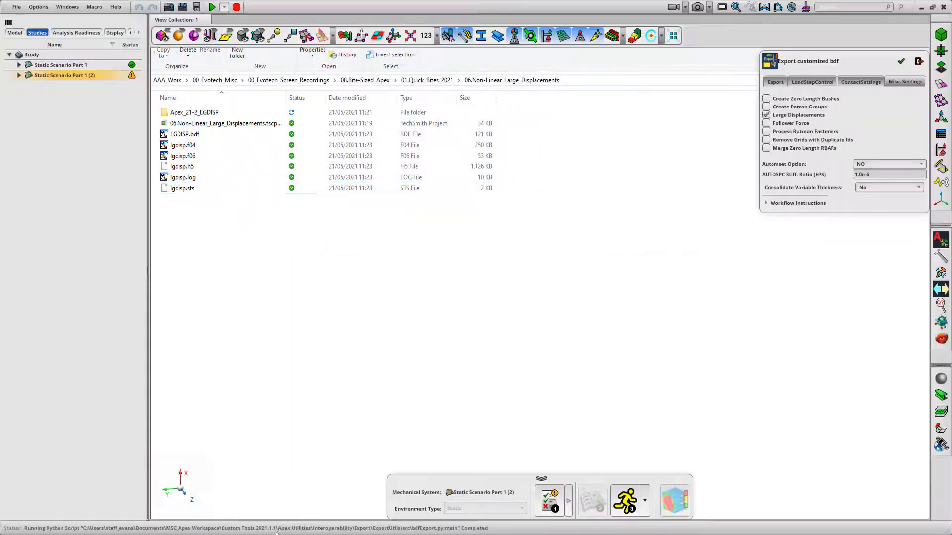
pyautogui.rightClick(77, 80)
pyautogui.click(119, 155)
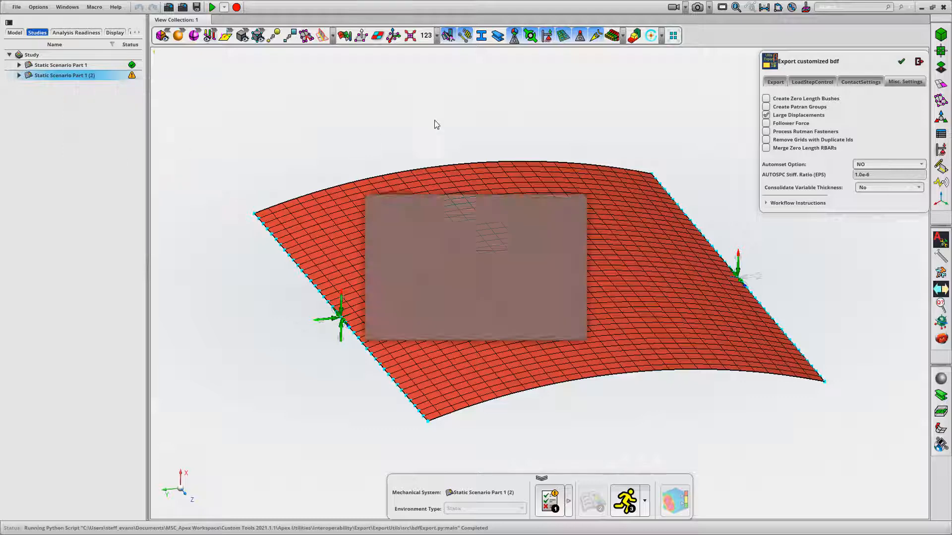
pyautogui.click(555, 224)
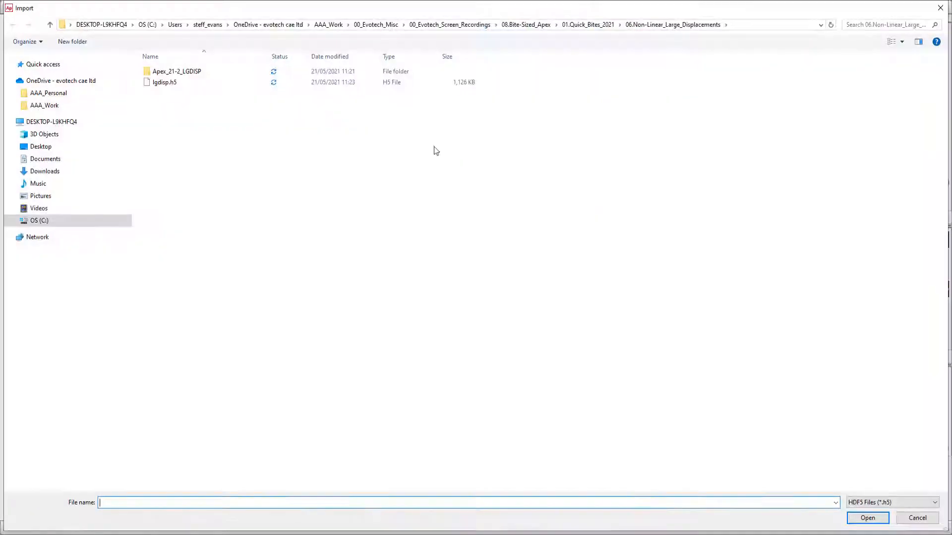
pyautogui.click(165, 82)
pyautogui.click(867, 518)
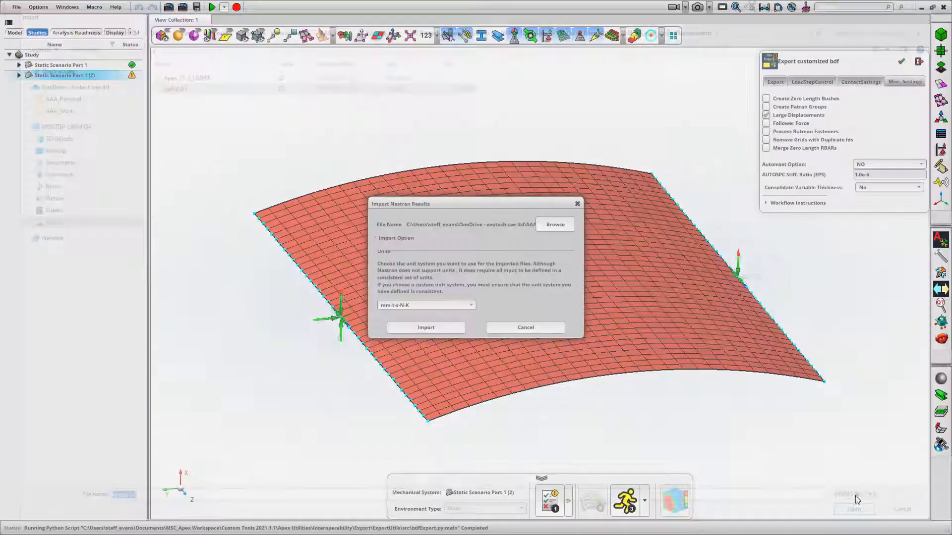
pyautogui.click(425, 329)
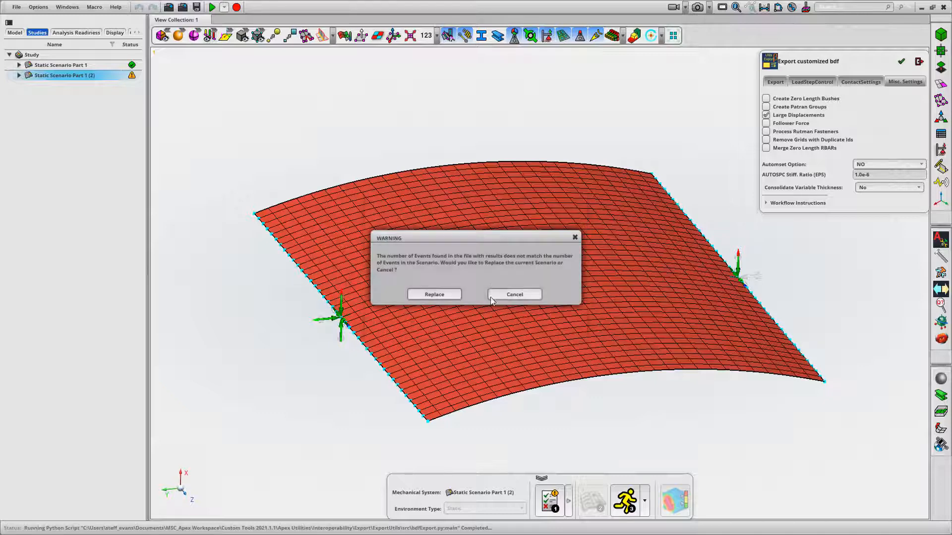
pyautogui.click(416, 295)
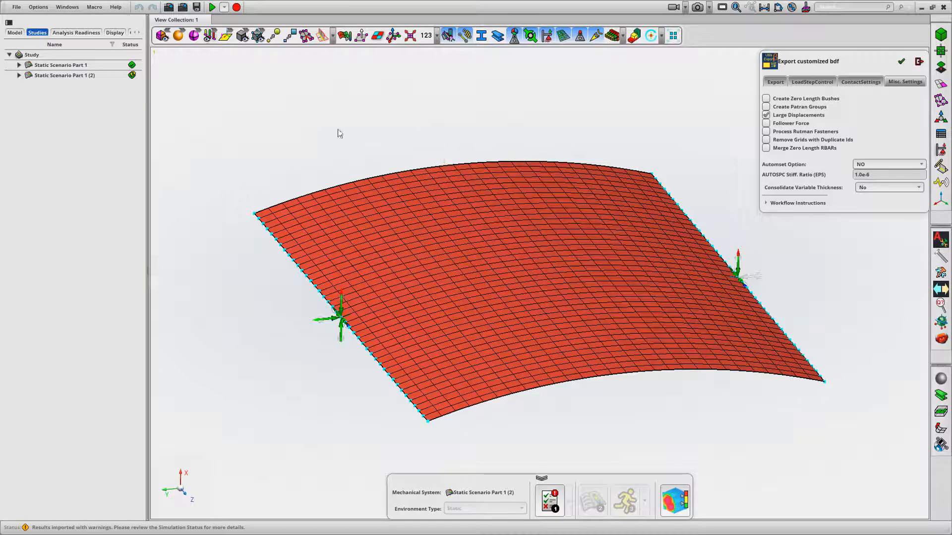
# Step: Close the customized bdf export tool and post-process Static Scenario Part 1 (2)
pyautogui.click(918, 61)
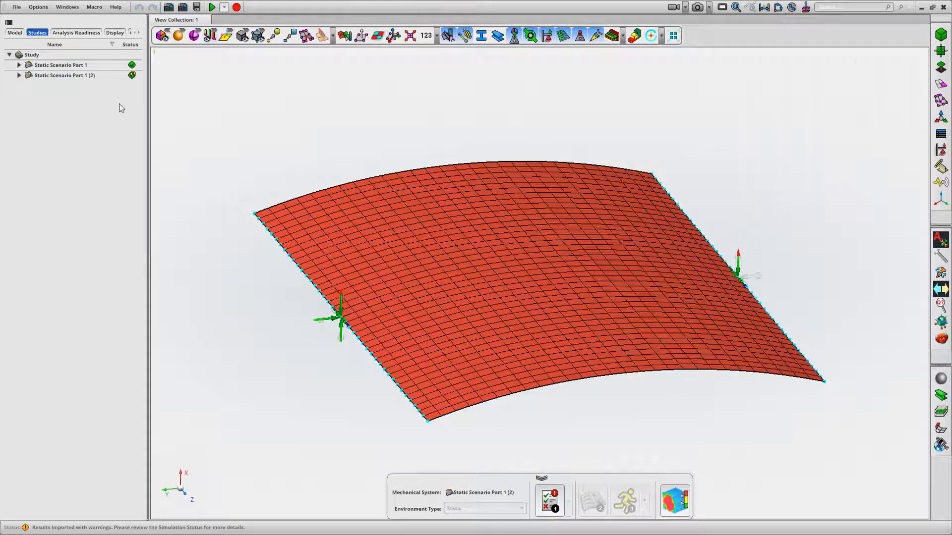
pyautogui.rightClick(70, 80)
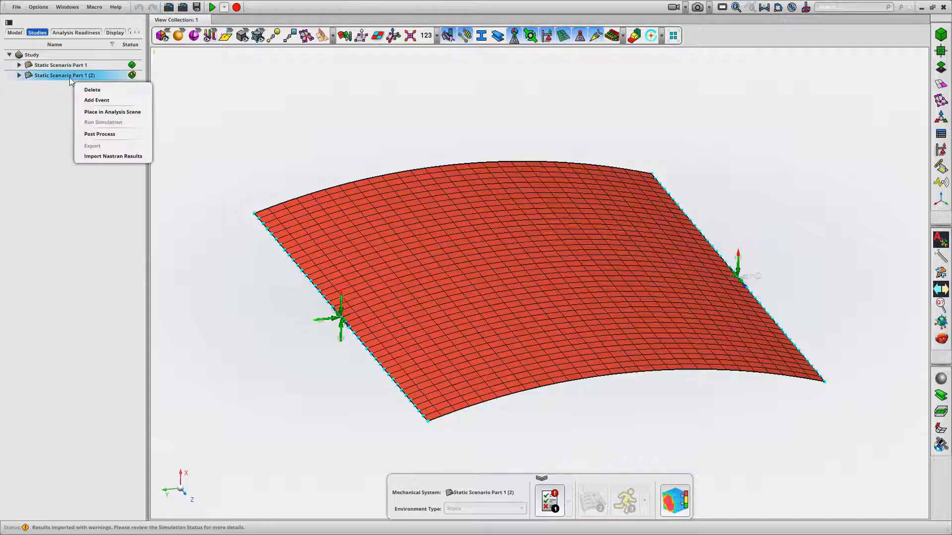
pyautogui.click(100, 134)
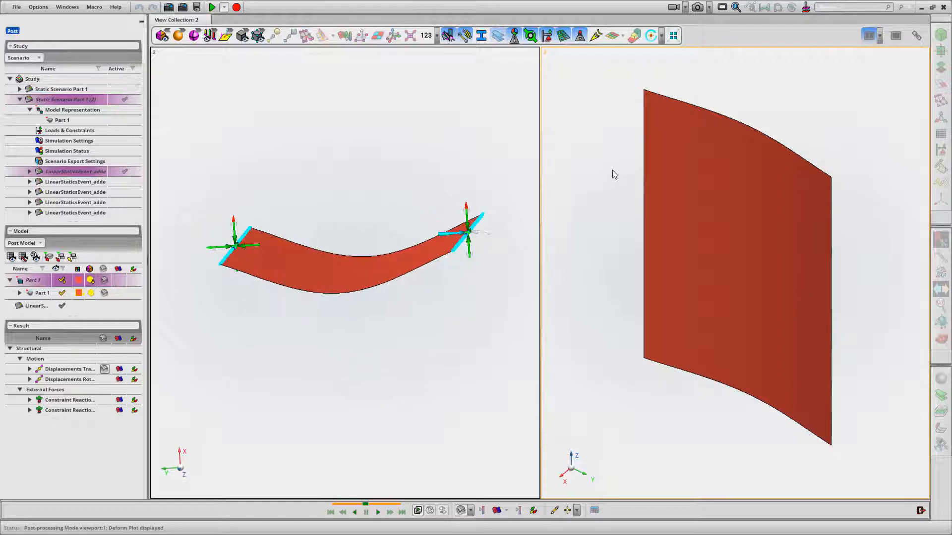
# Step: Orient both result viewports to the Z view so the two plates are seen edge-on
pyautogui.moveTo(613, 171); pyautogui.dragTo(622, 117, button='middle')
pyautogui.moveTo(612, 361); pyautogui.dragTo(594, 457, button='middle')
pyautogui.click(583, 464)
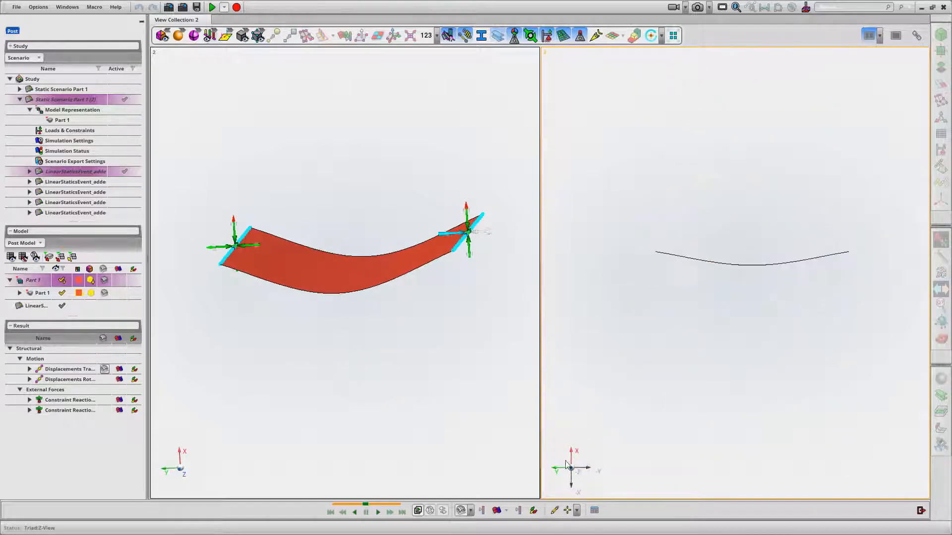
pyautogui.click(184, 477)
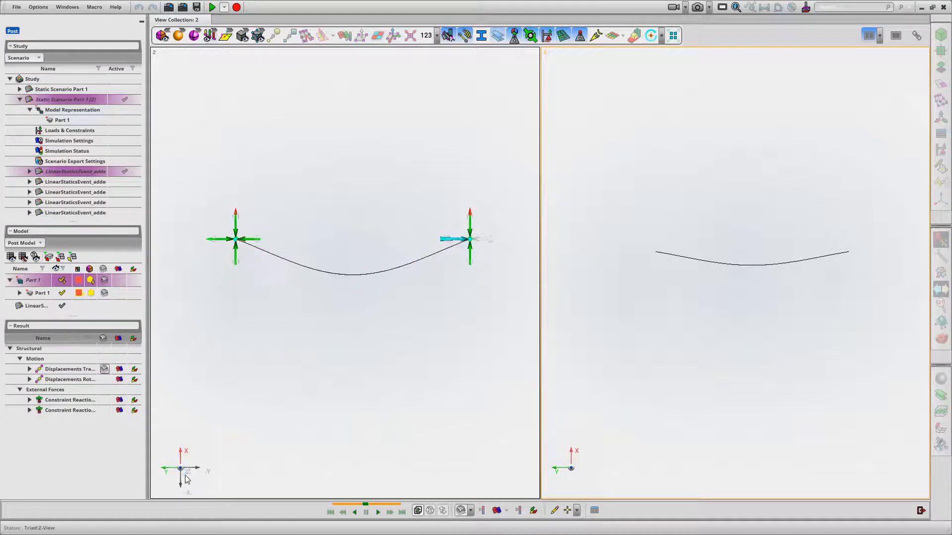
# Step: Activate the last LinearStaticsEvent of Static Scenario Part 1 (2) and set its deformed shape plot to True Scaling
pyautogui.click(471, 512)
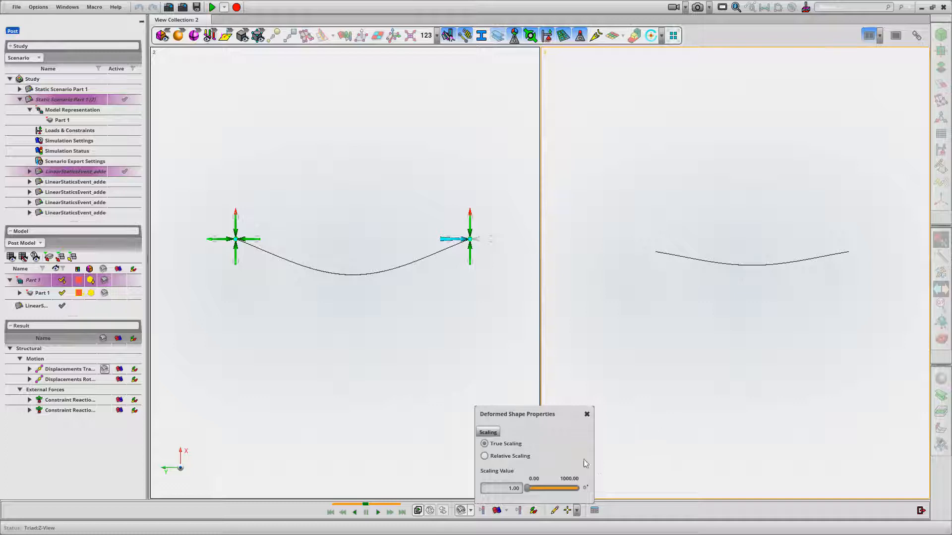
pyautogui.click(462, 512)
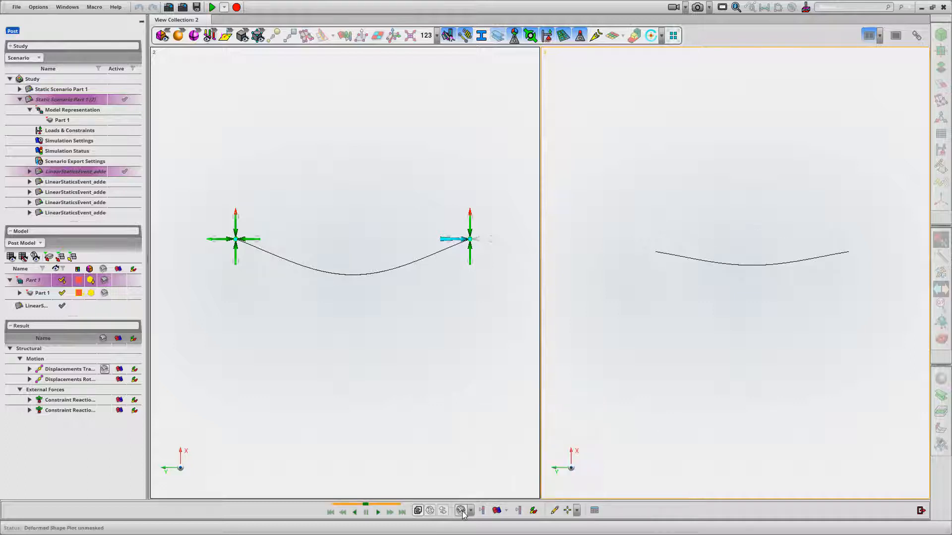
pyautogui.click(461, 511)
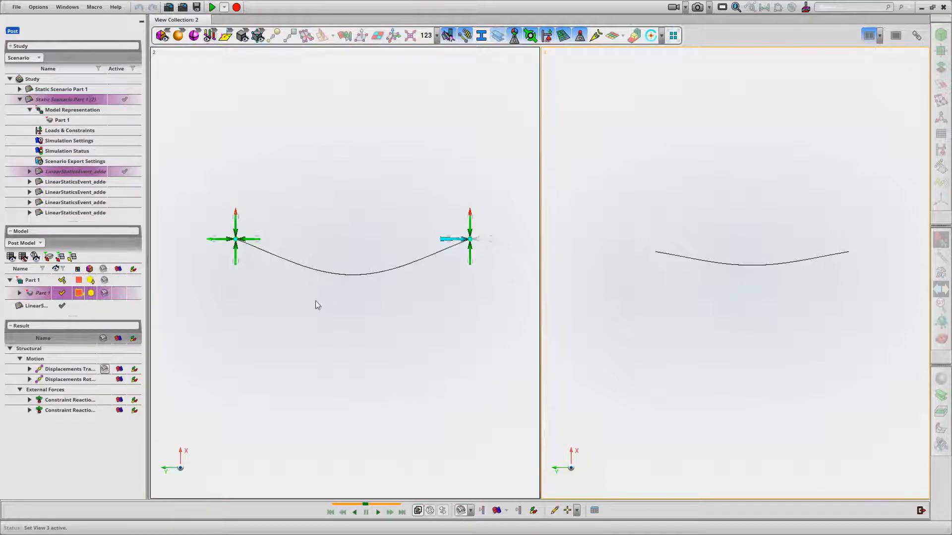
pyautogui.click(68, 214)
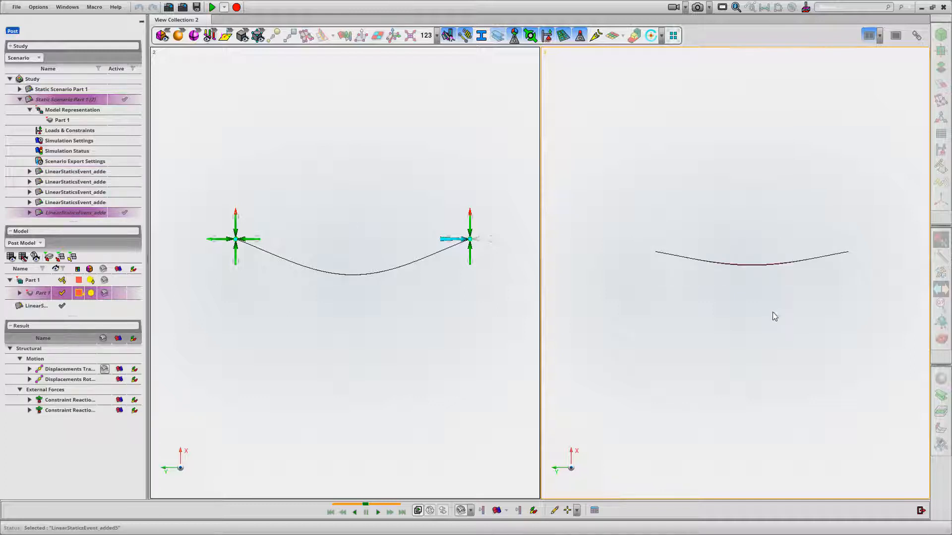
pyautogui.click(461, 513)
pyautogui.click(470, 512)
pyautogui.click(498, 446)
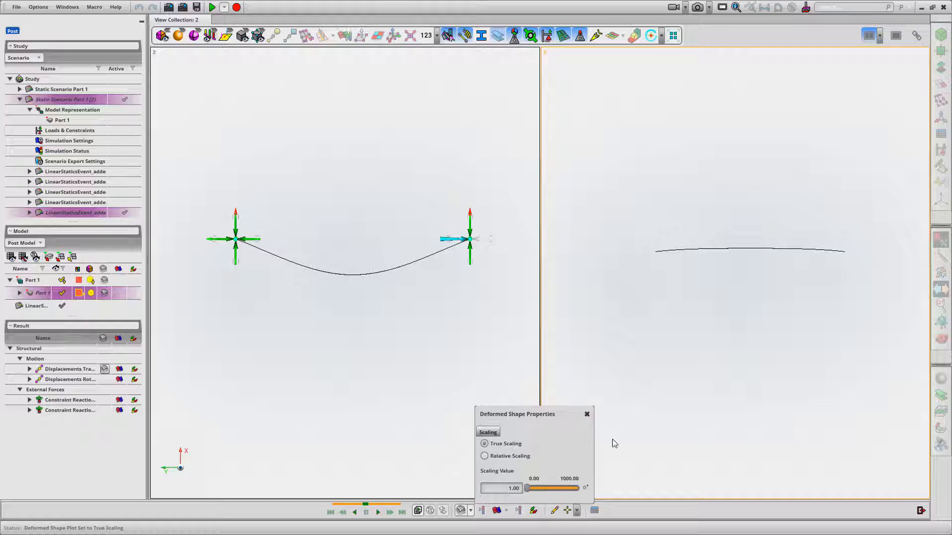
pyautogui.click(587, 413)
# Step: Play and pause the linear Static Scenario Part 1 deformation animation, and play the large-displacement animation for comparison
pyautogui.click(416, 325)
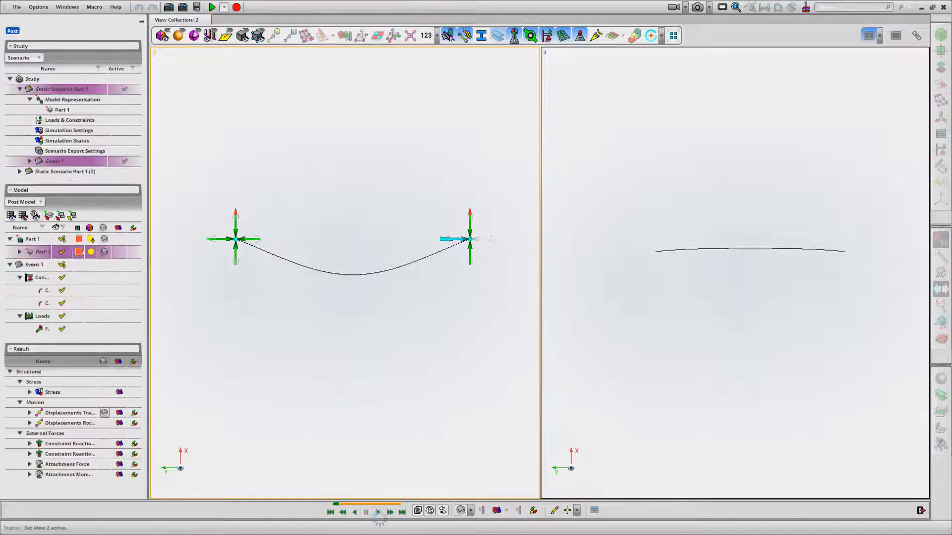
pyautogui.click(378, 512)
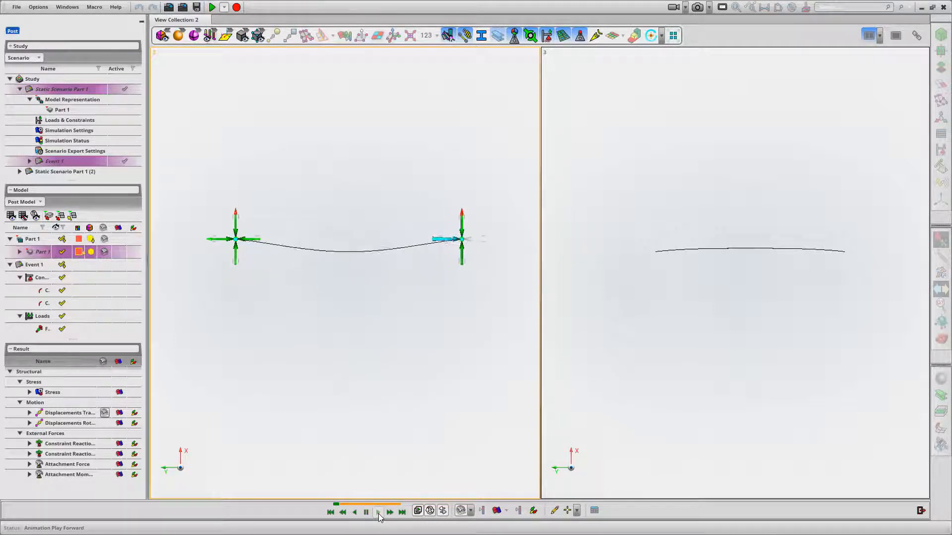
pyautogui.click(366, 513)
pyautogui.click(747, 364)
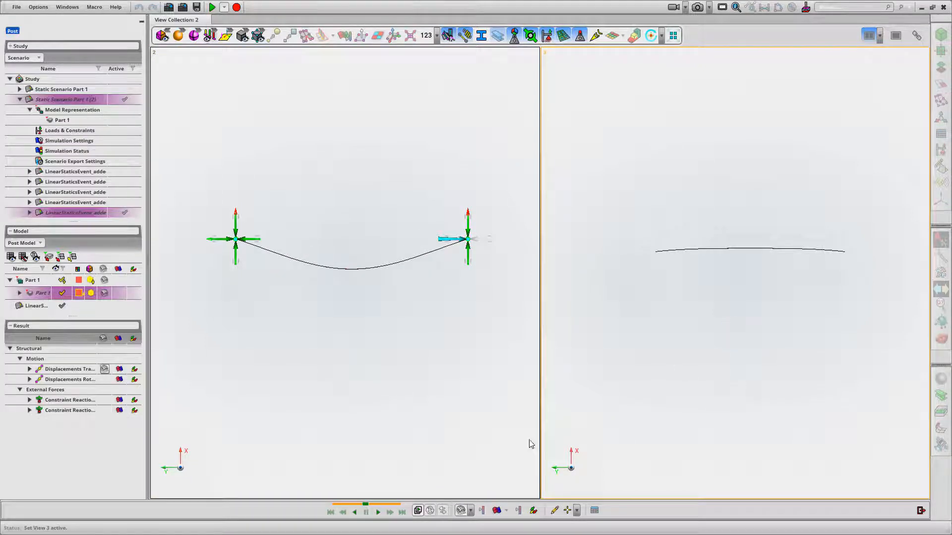
pyautogui.click(377, 513)
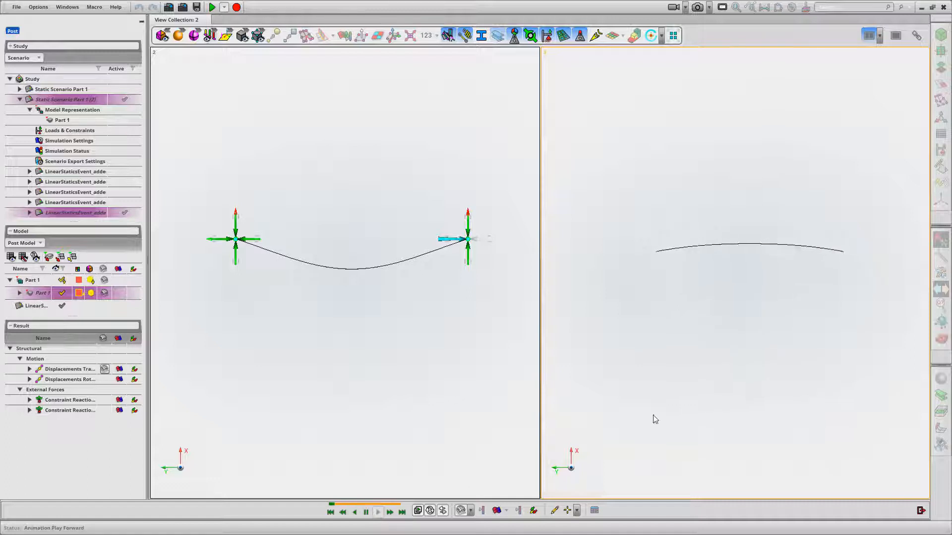
# Step: Display the element mesh on the animated large-displacement plate in an angled view
pyautogui.moveTo(804, 343); pyautogui.dragTo(792, 344, button='middle')
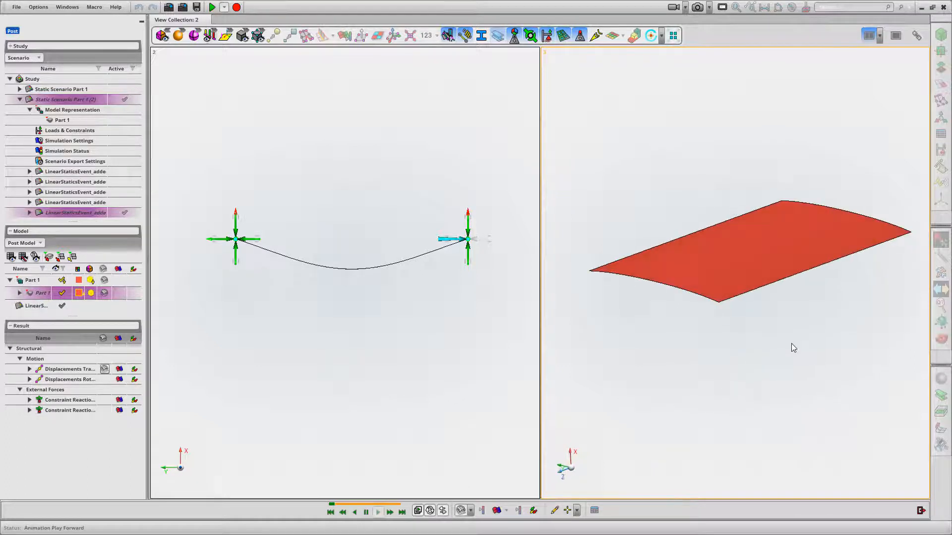
pyautogui.click(194, 39)
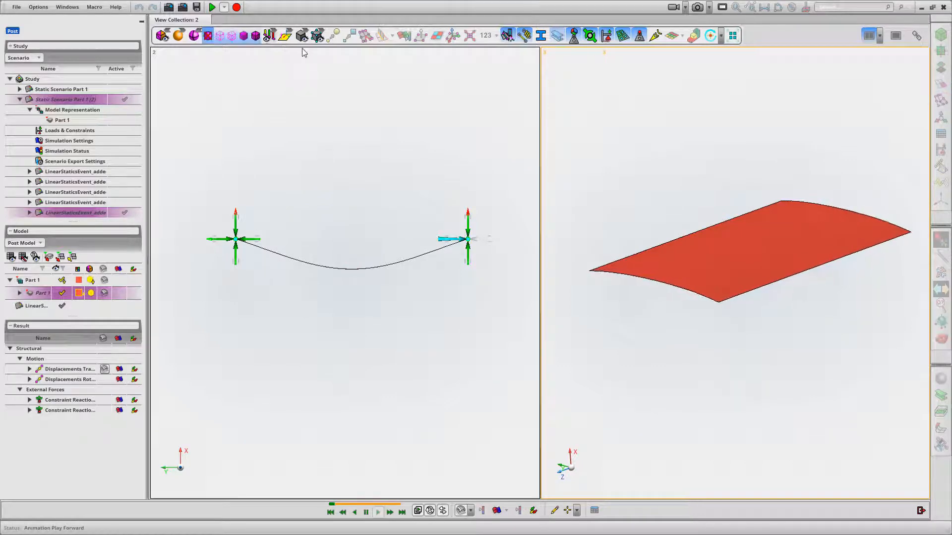
pyautogui.click(255, 36)
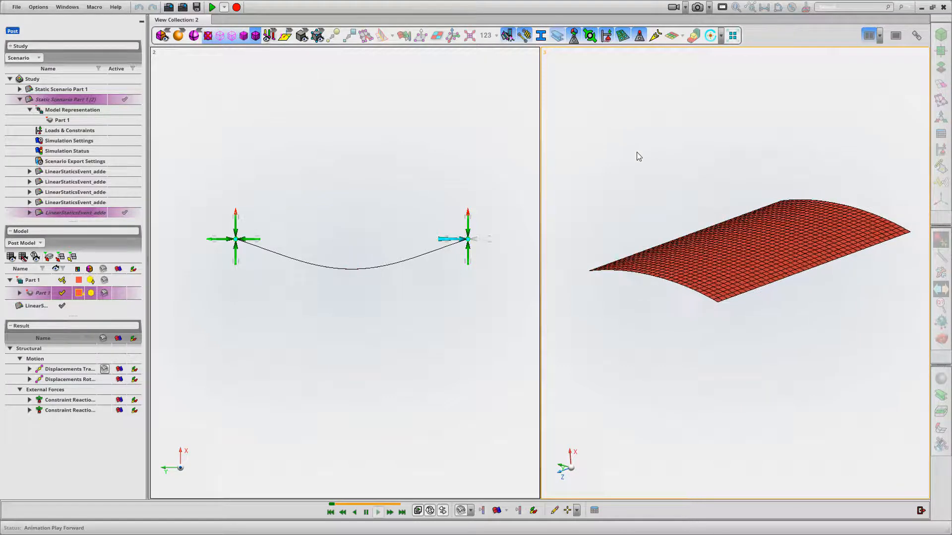